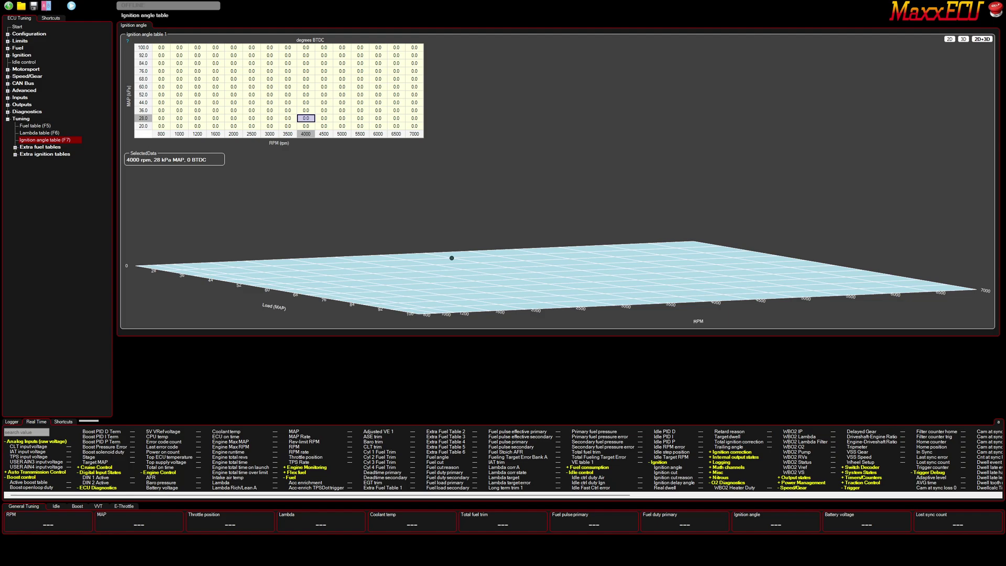
left_click_drag(166, 49, 420, 130)
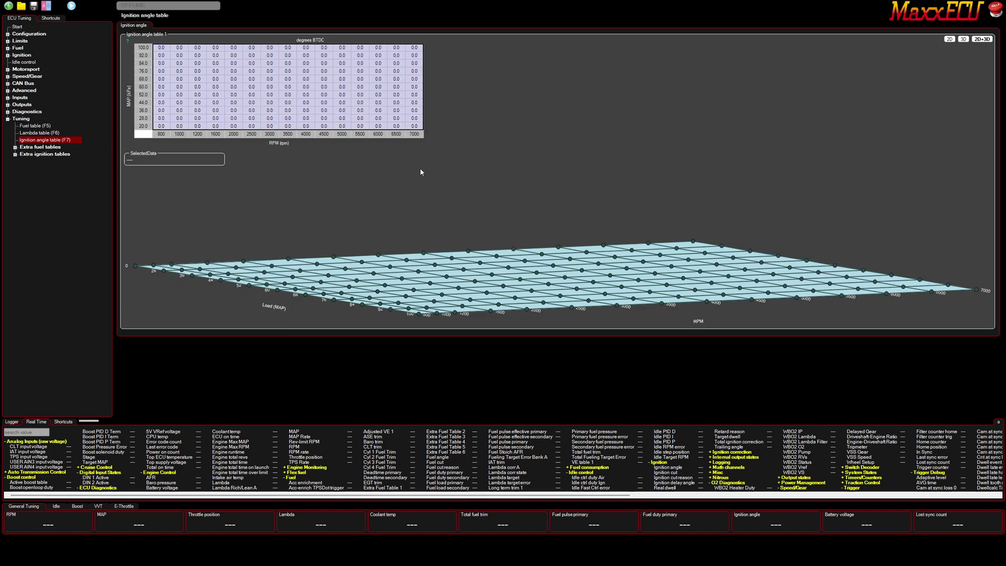
left_click(270, 128)
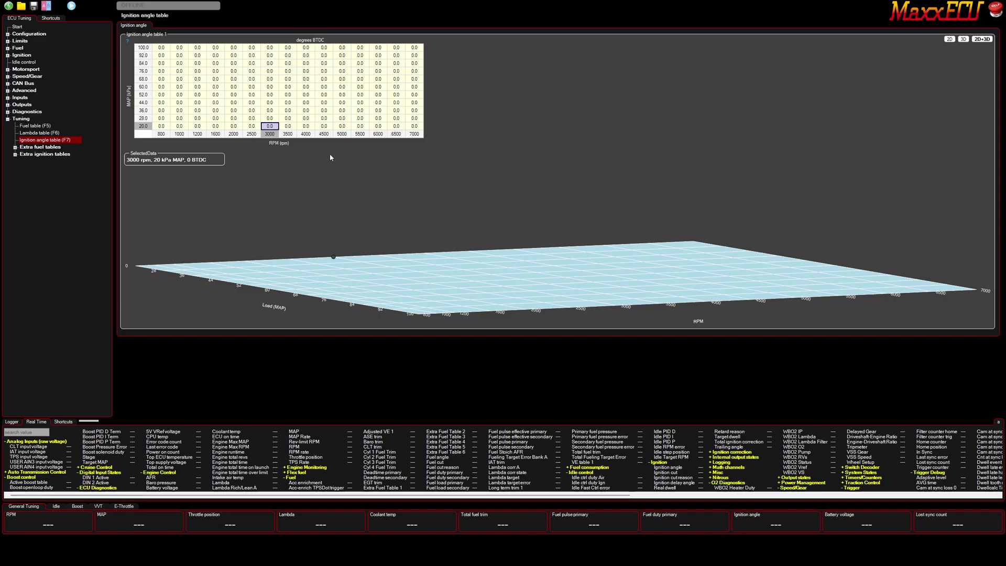
left_click(378, 135)
key("Home")
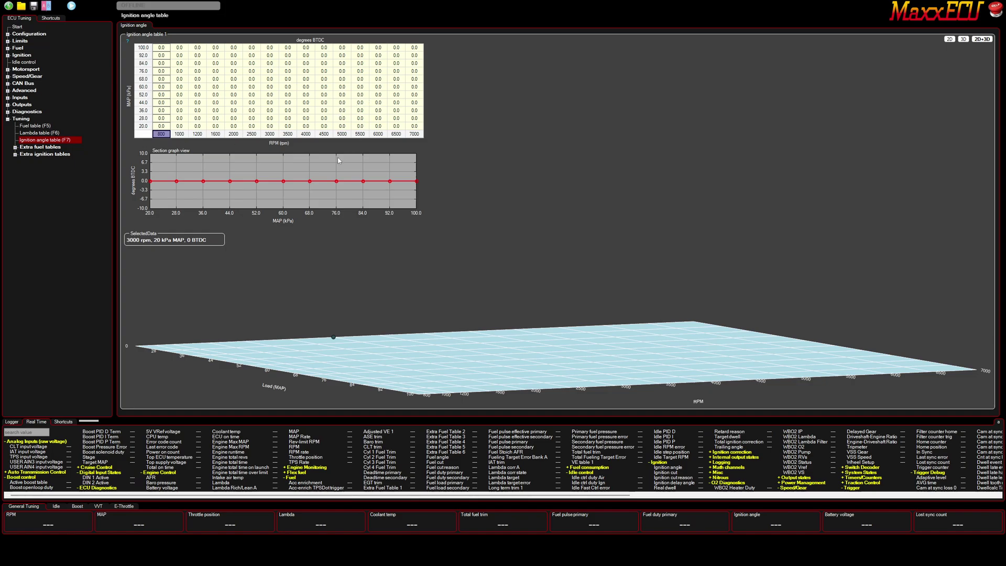
Step: Rescale the ignition table's MAP axis to a highest value of 300 kPa with 16 cells
right_click(149, 88)
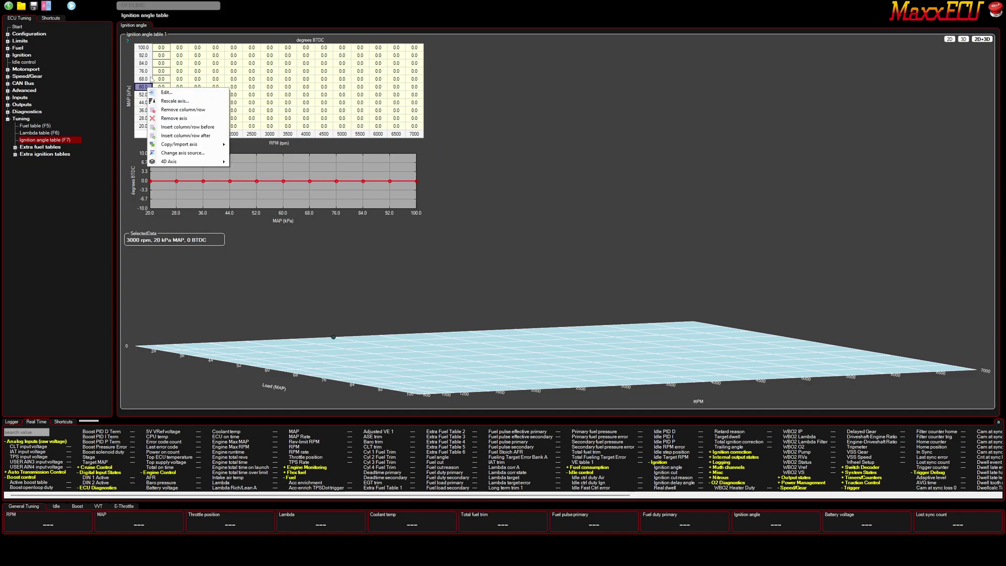
left_click(186, 105)
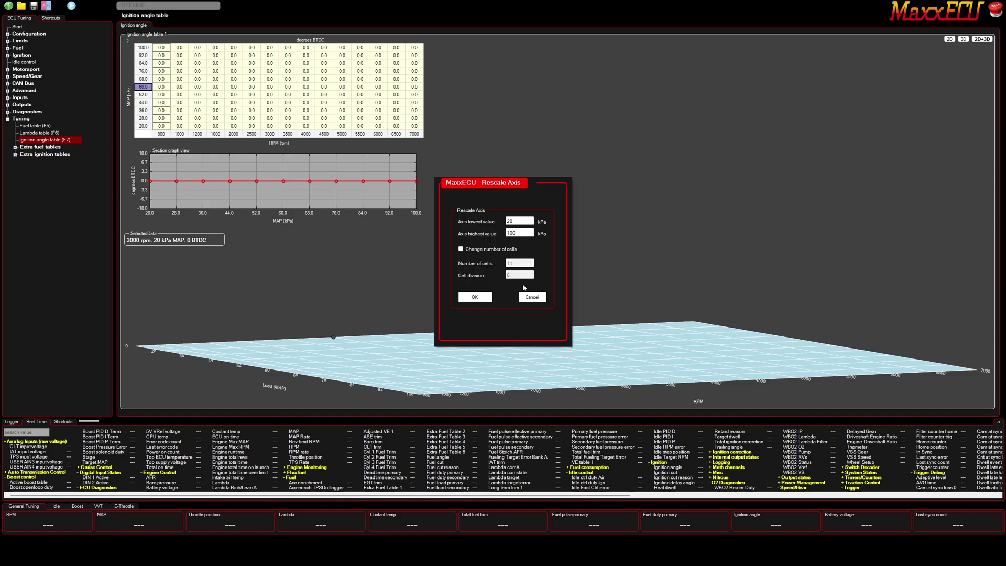
left_click_drag(529, 233, 495, 235)
type("3")
left_click(460, 249)
left_click_drag(524, 263, 482, 265)
type("16")
left_click(485, 297)
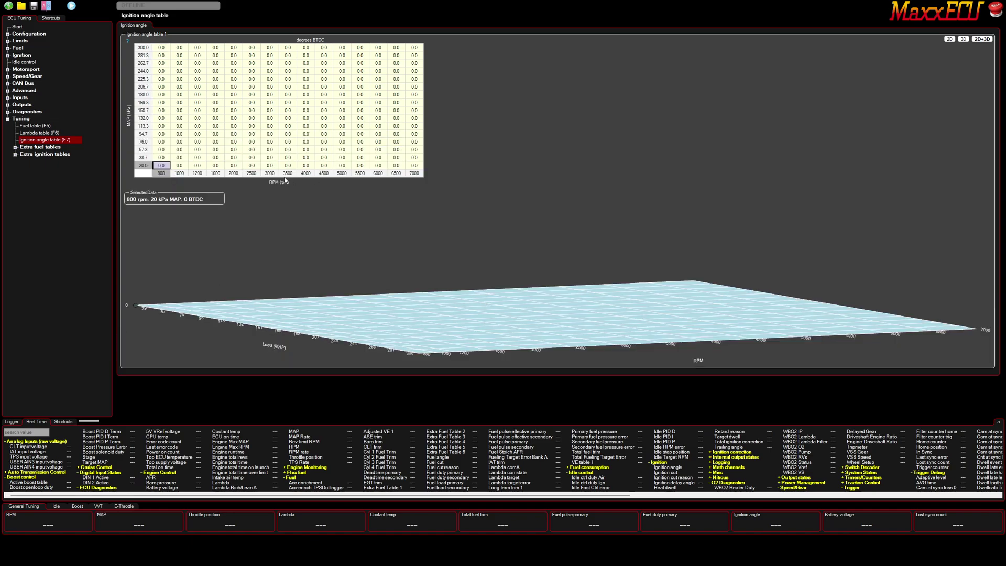
Step: Rescale the ignition table's RPM axis to 16 cells, keeping the 800 to 7000 rpm range
right_click(274, 173)
left_click(296, 187)
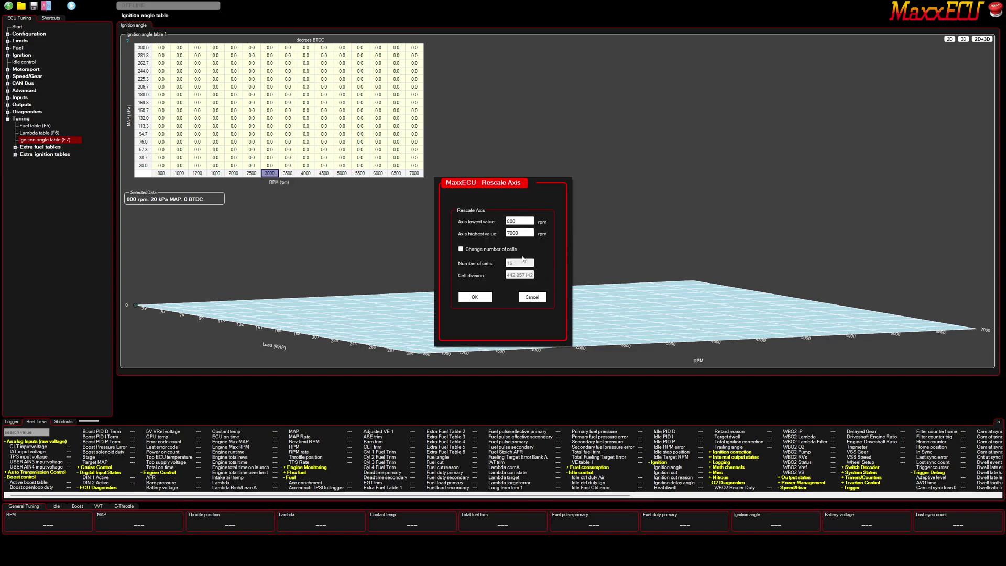
left_click_drag(524, 233, 499, 236)
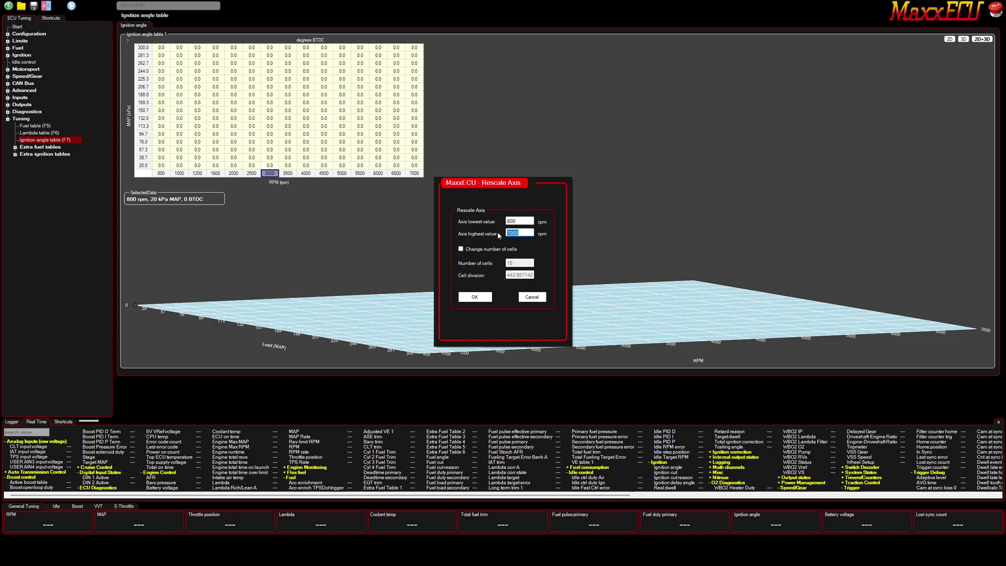
left_click(461, 250)
double_click(511, 262)
type("16")
left_click(475, 297)
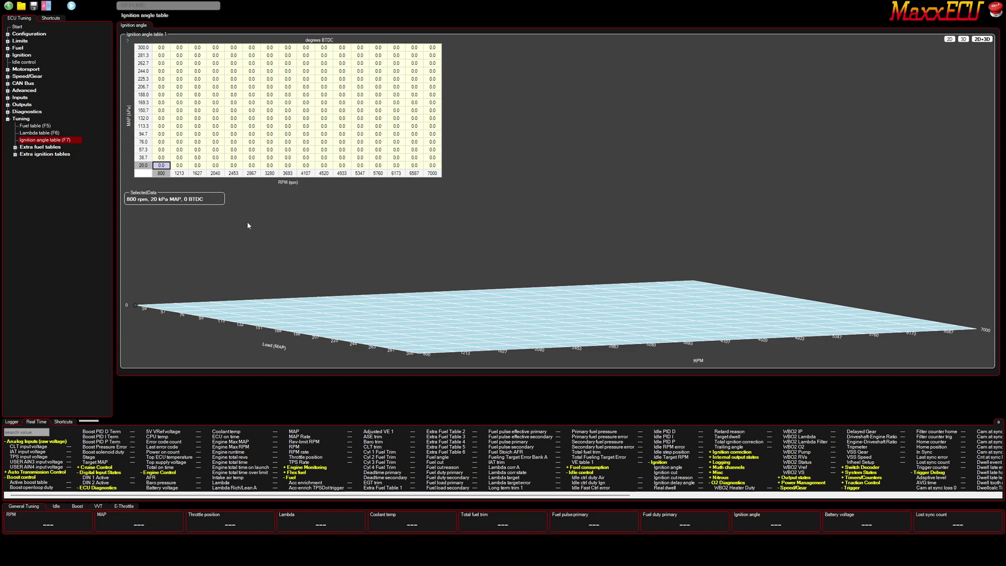
Step: Set the ignition angle to 10 degrees for every MAP row in the 800 and 1213 rpm columns
left_click(165, 48)
left_click_drag(165, 49, 179, 167)
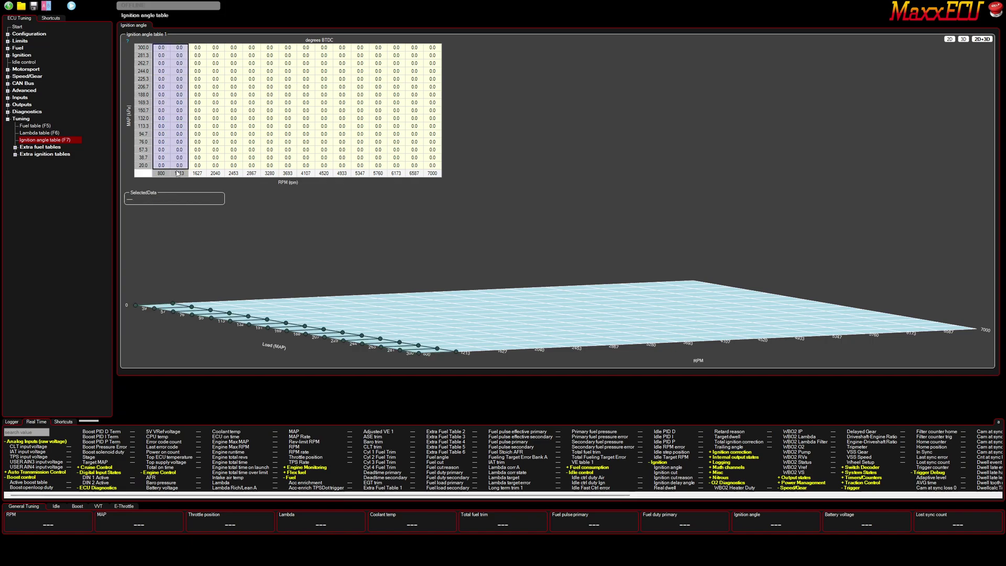
type("10")
key("Return")
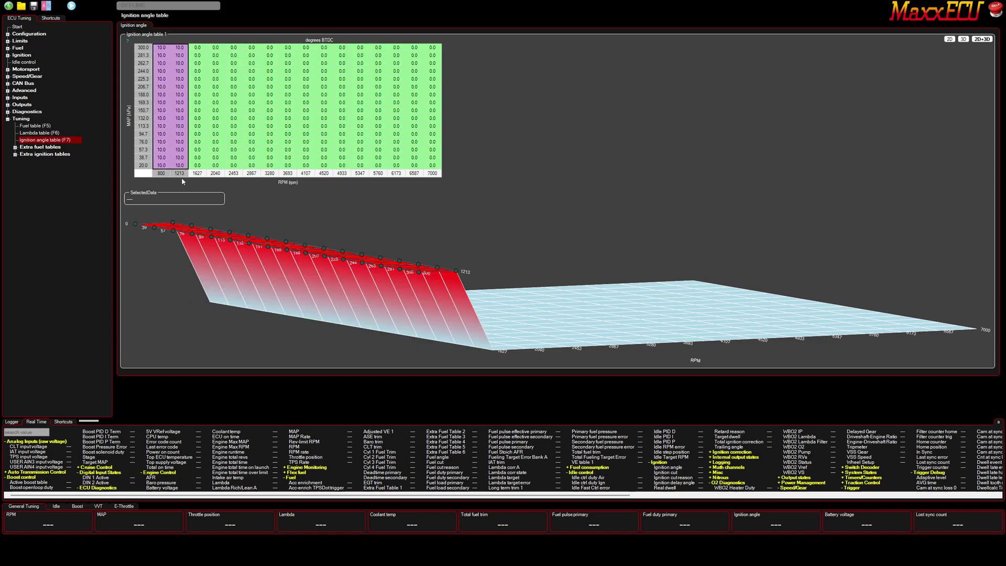
left_click(215, 165)
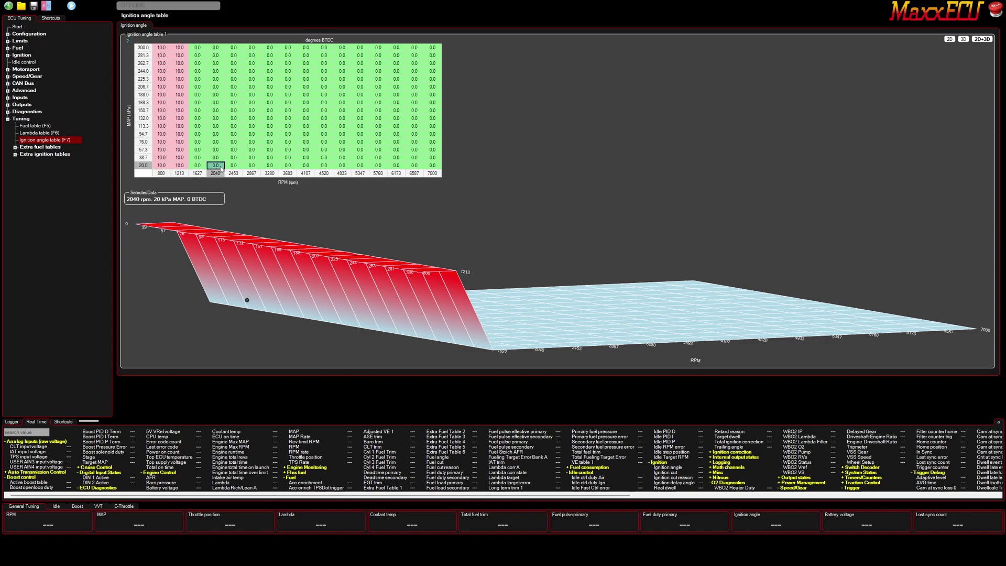
left_click(178, 167)
key("Left")
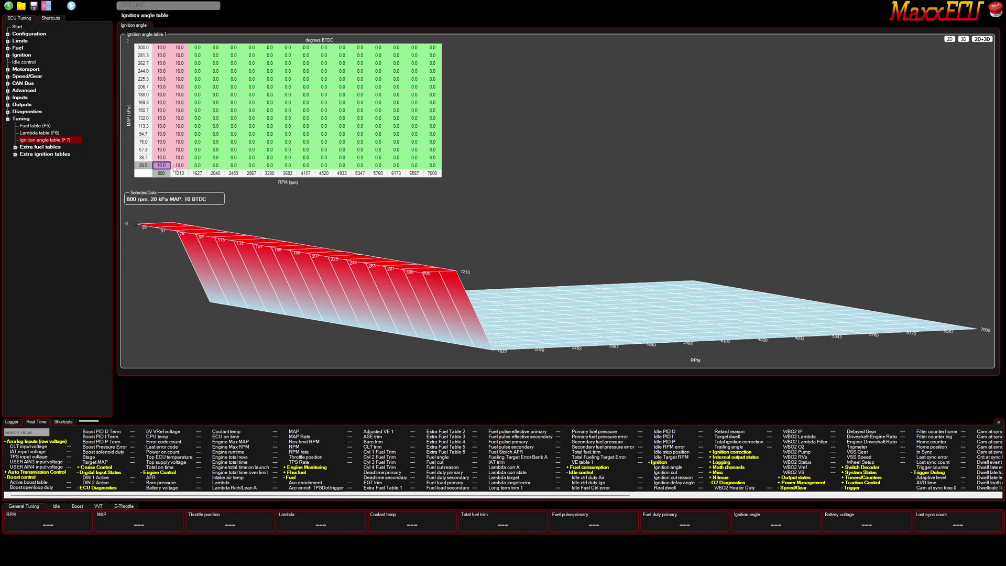
left_click(168, 48)
left_click_drag(168, 49, 180, 165)
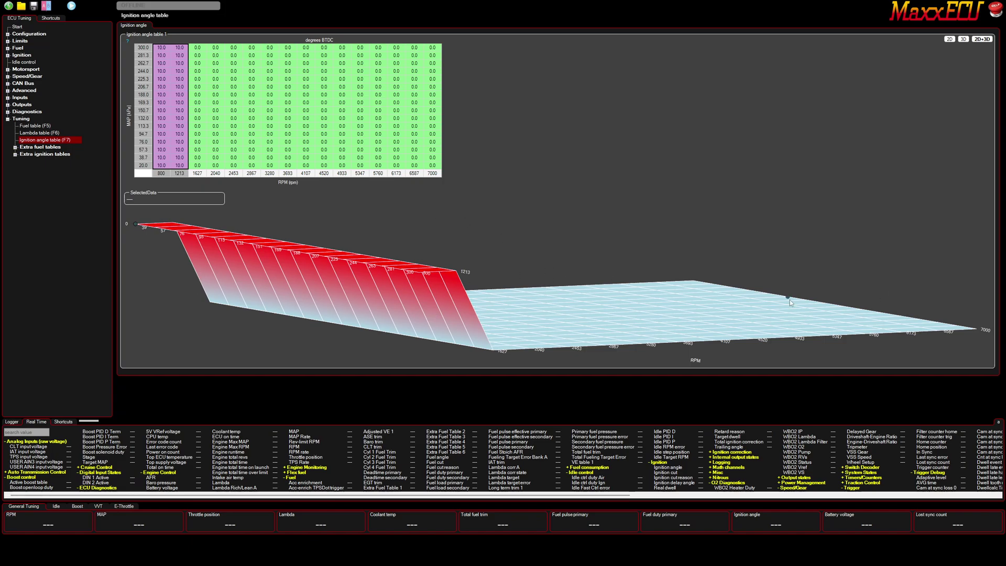
left_click(252, 134)
left_click(168, 110)
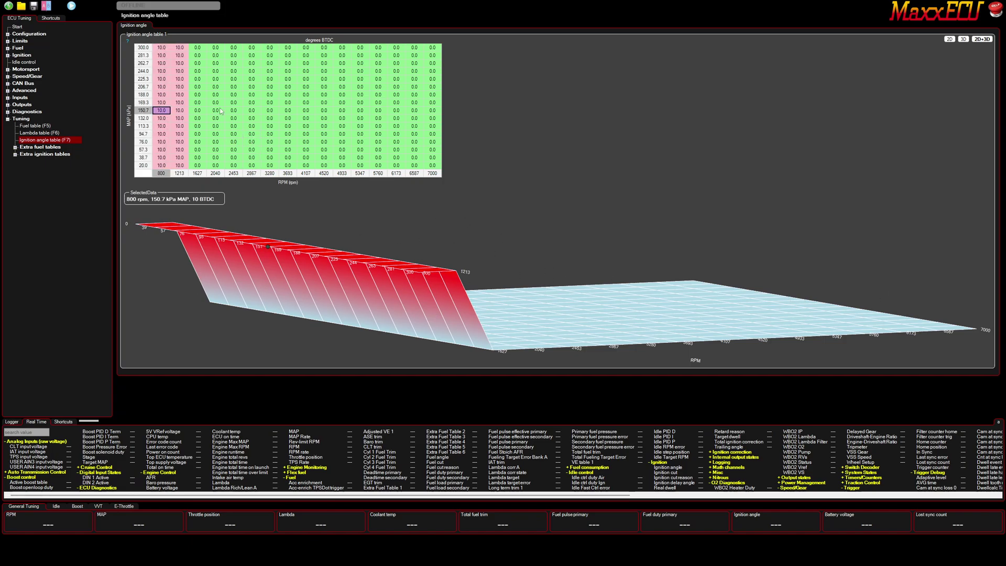
key("Right")
key("Right")
key("Right")
key("Right")
key("Right")
key("Right")
key("Right")
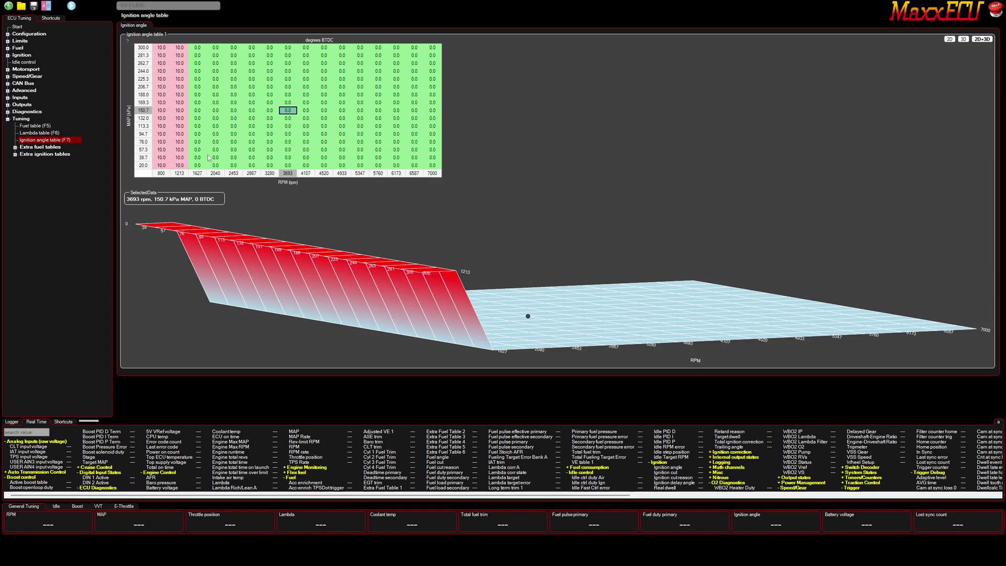
Step: Set the ignition angle in the 4107 rpm, 188 kPa cell to 30 degrees
left_click(308, 95)
type("19")
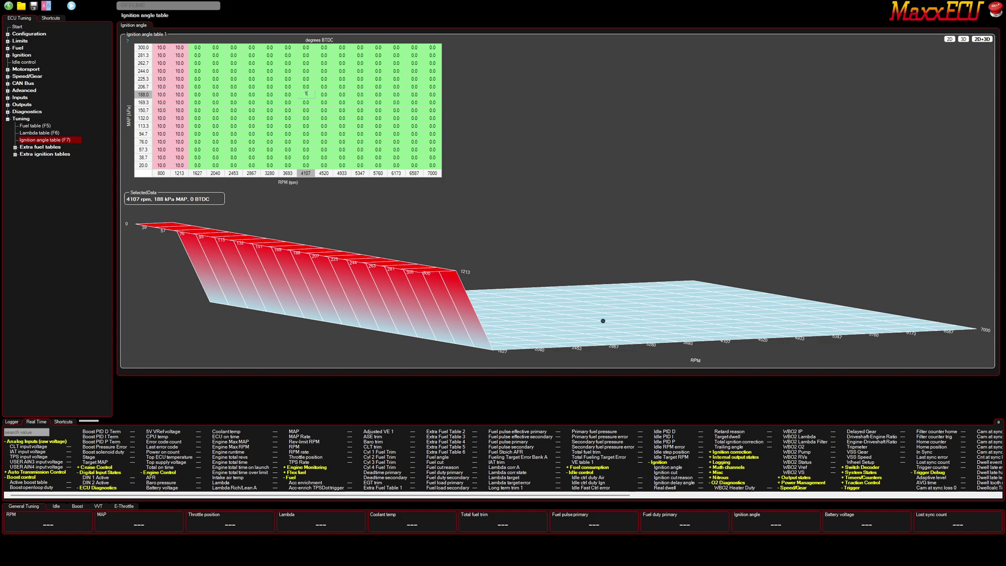
key("Return")
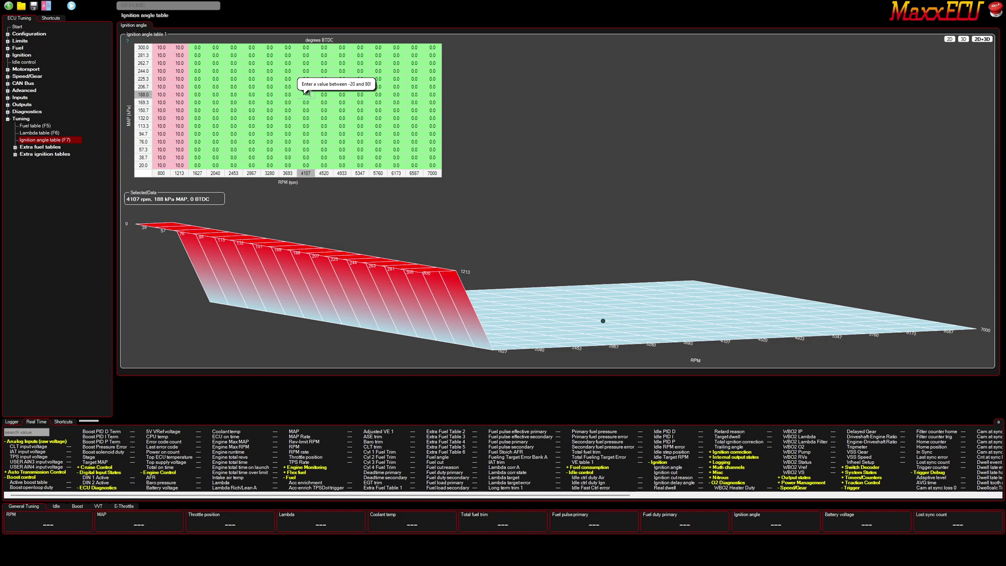
type("3")
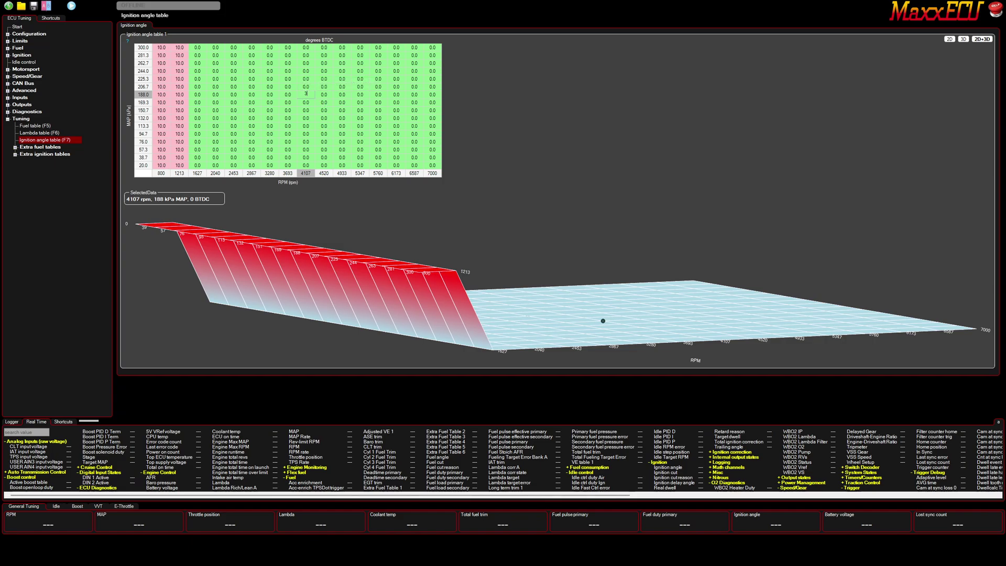
type("0")
key("Return")
left_click(535, 293)
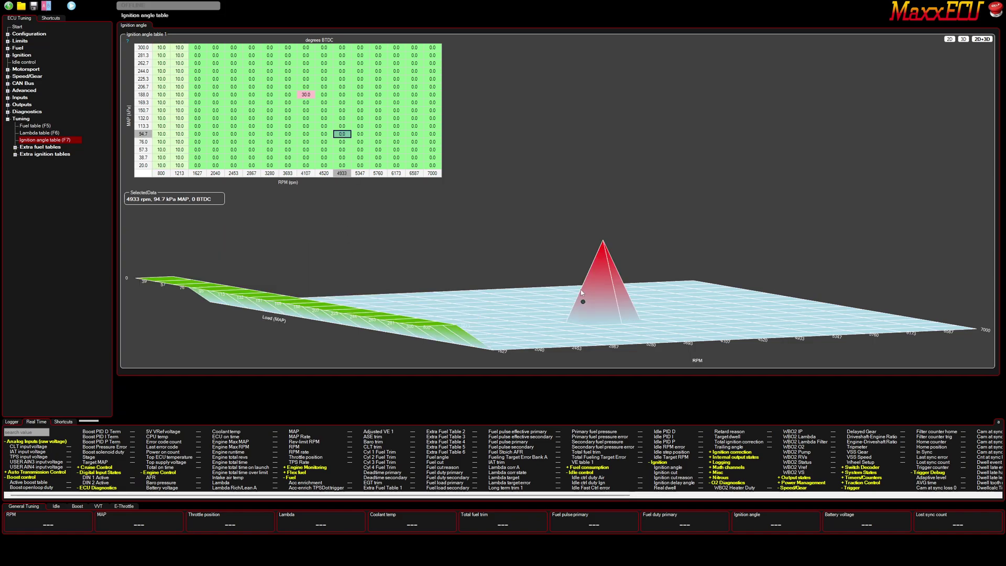
Step: Reset the ignition angle in the 4107 rpm, 188 kPa cell to 0 degrees
left_click_drag(310, 84, 367, 122)
left_click(306, 95)
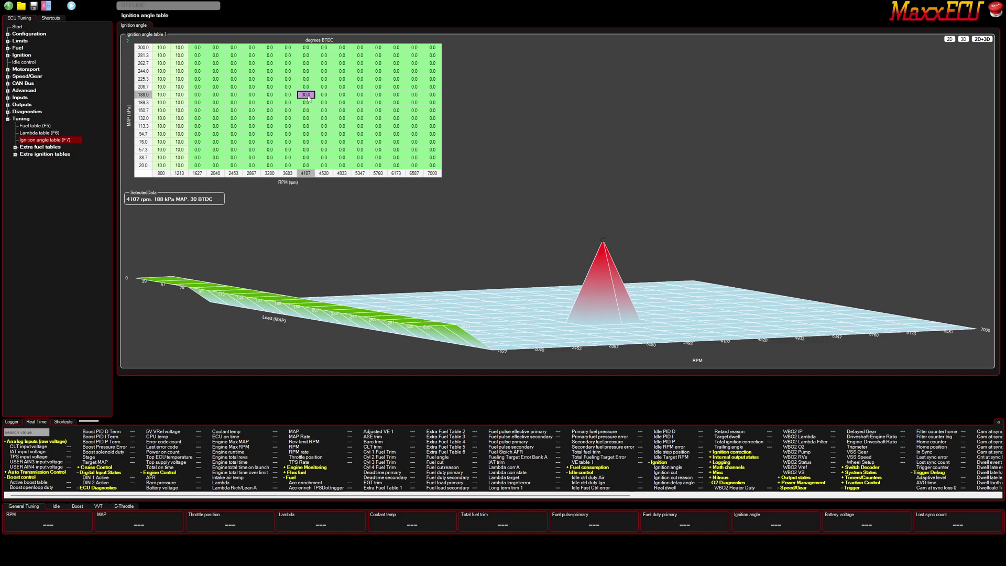
type("0")
key("Return")
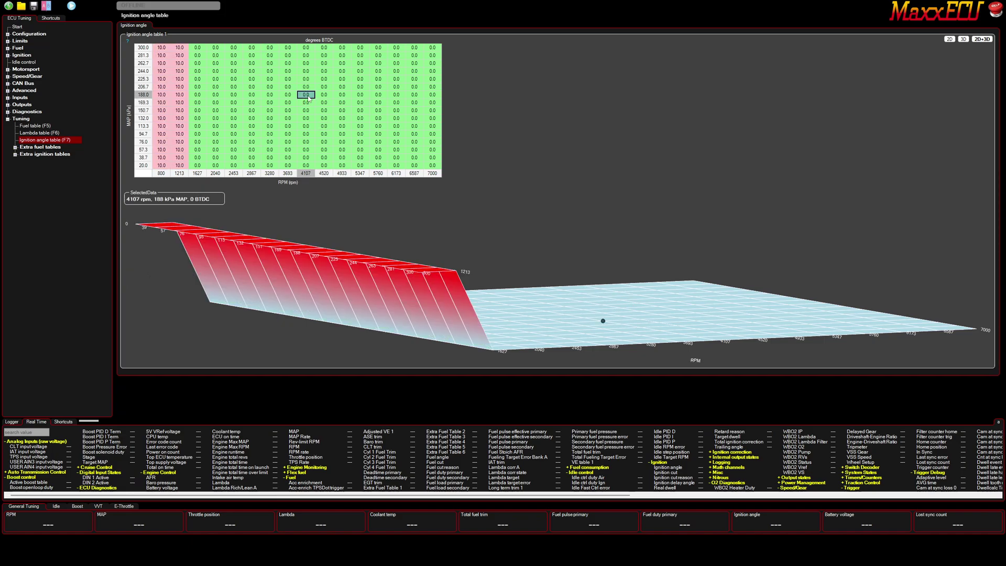
Step: Set the ignition angle to 10 degrees across the whole 300 kPa row, from 800 to 7000 rpm
left_click(270, 157)
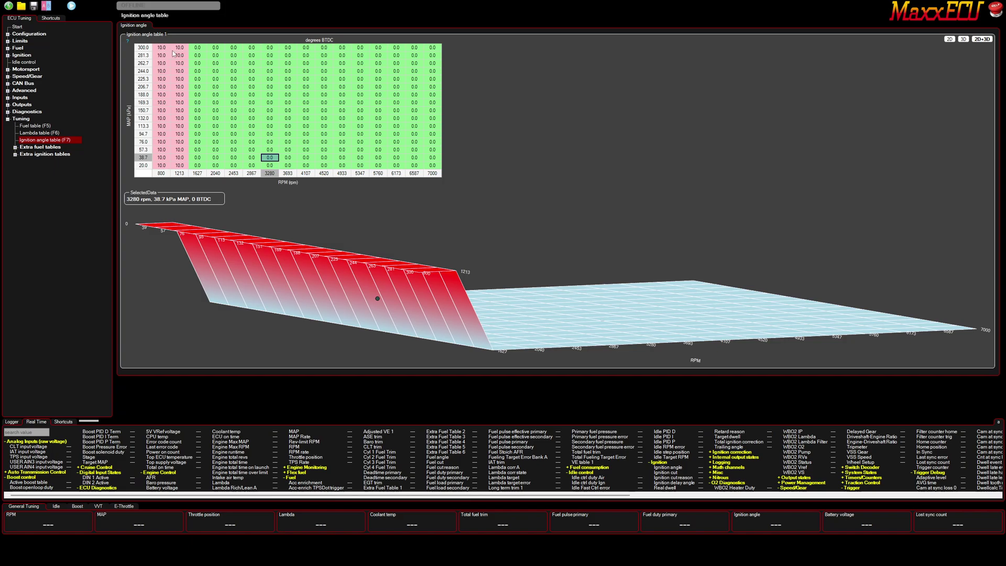
left_click(143, 47)
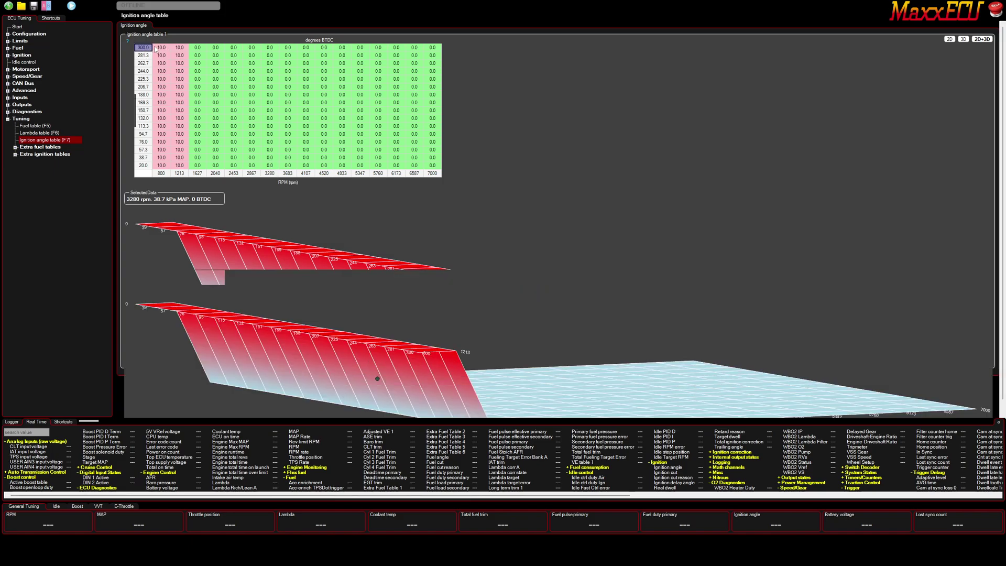
left_click(198, 88)
left_click_drag(162, 47, 440, 47)
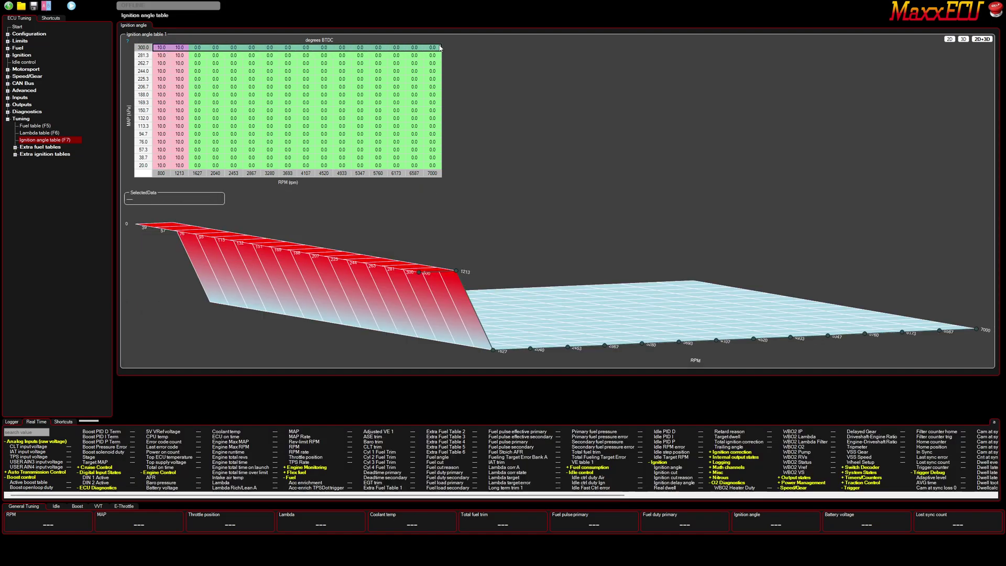
type("1")
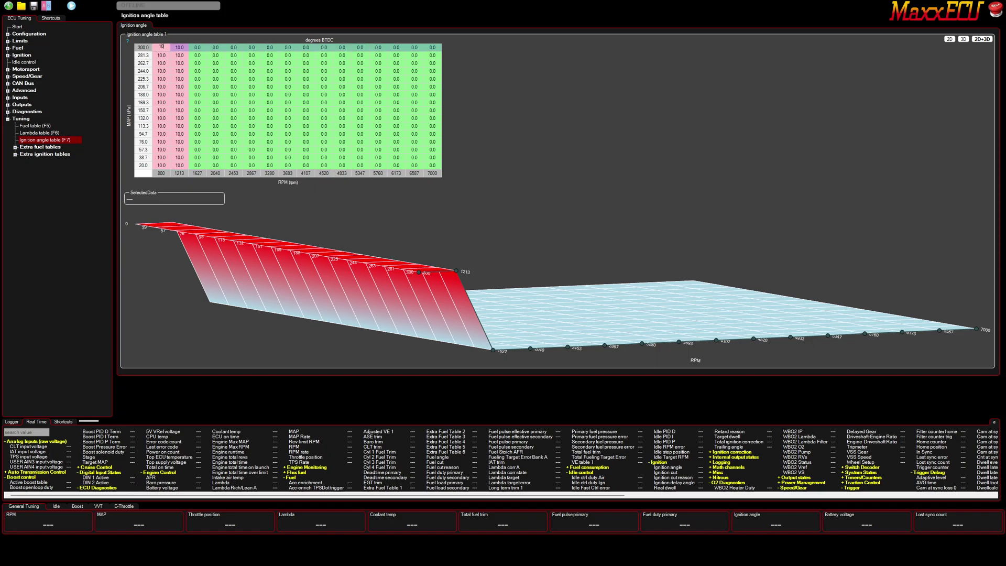
type("0")
key("Return")
left_click(396, 94)
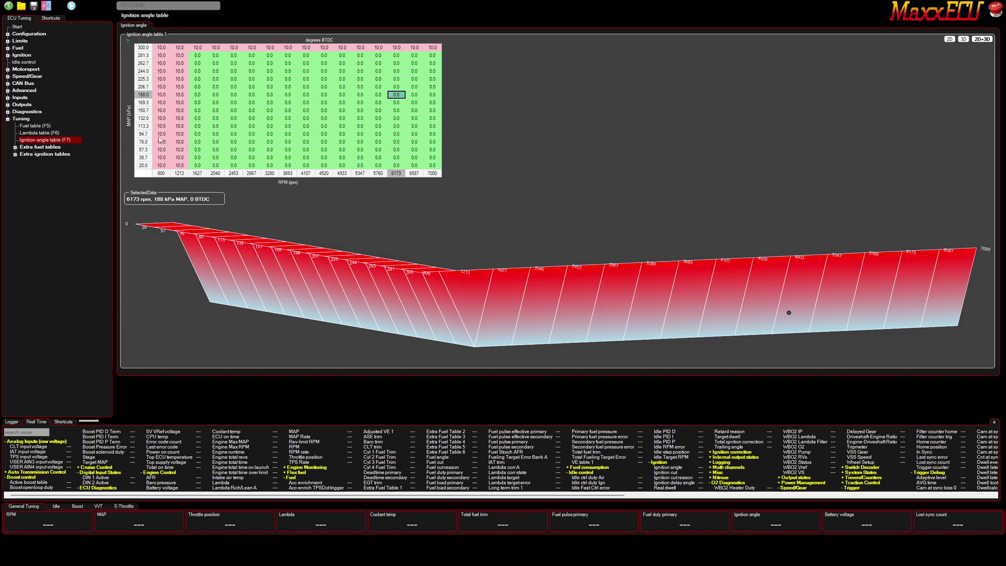
Step: Set the ignition angle to 24 degrees in the 113.3 kPa row from 1627 to 7000 rpm
left_click_drag(201, 128, 442, 130)
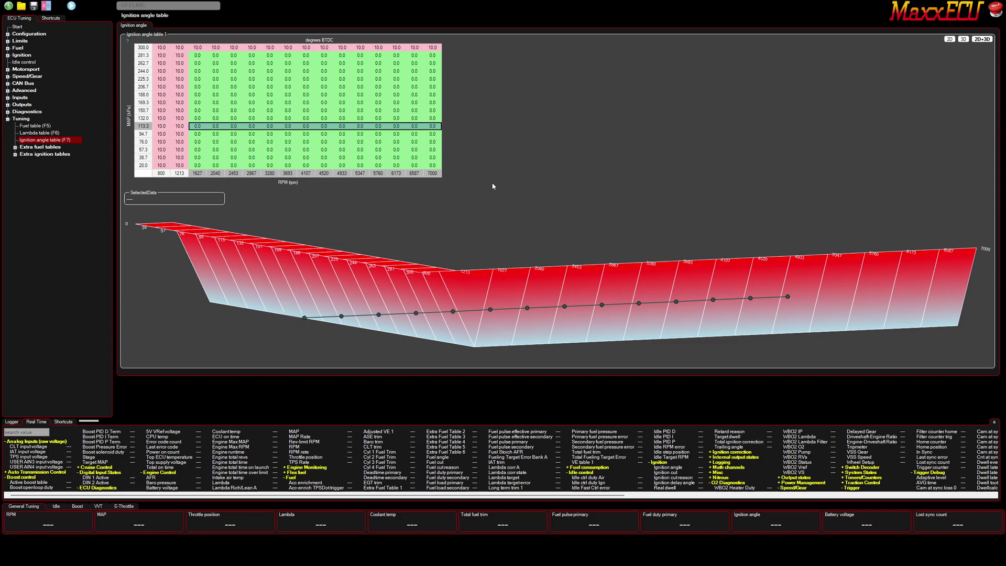
type("24")
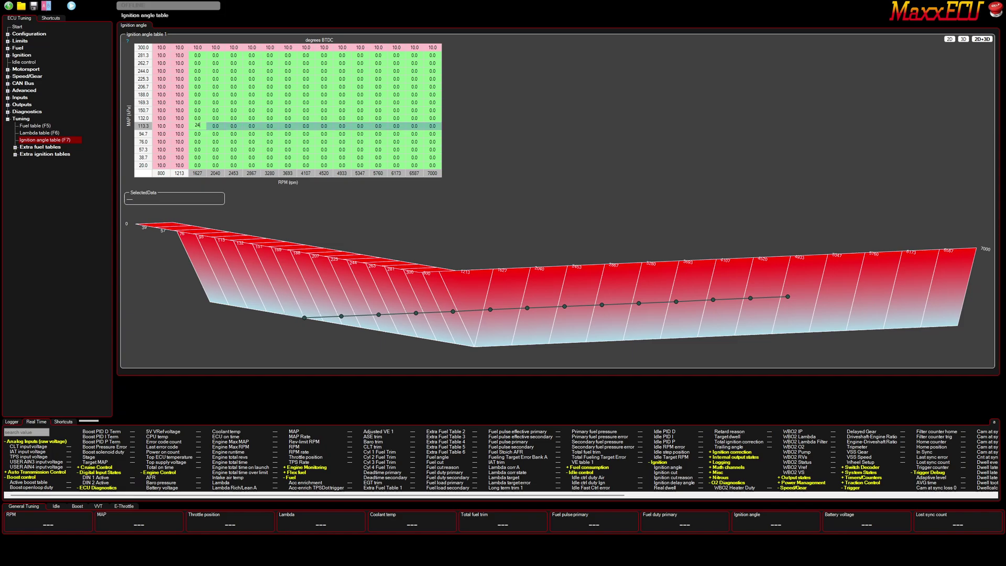
key("Return")
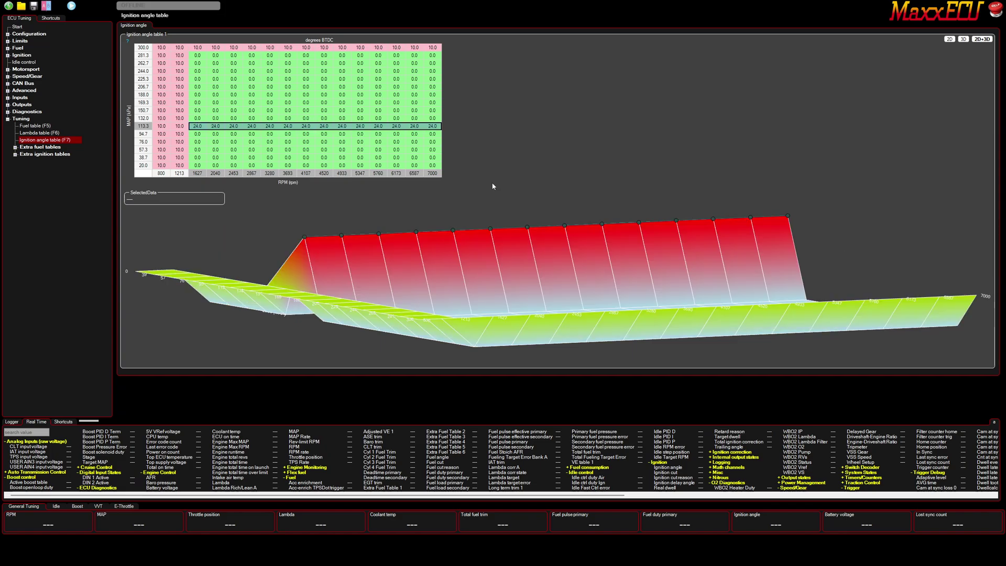
left_click(324, 158)
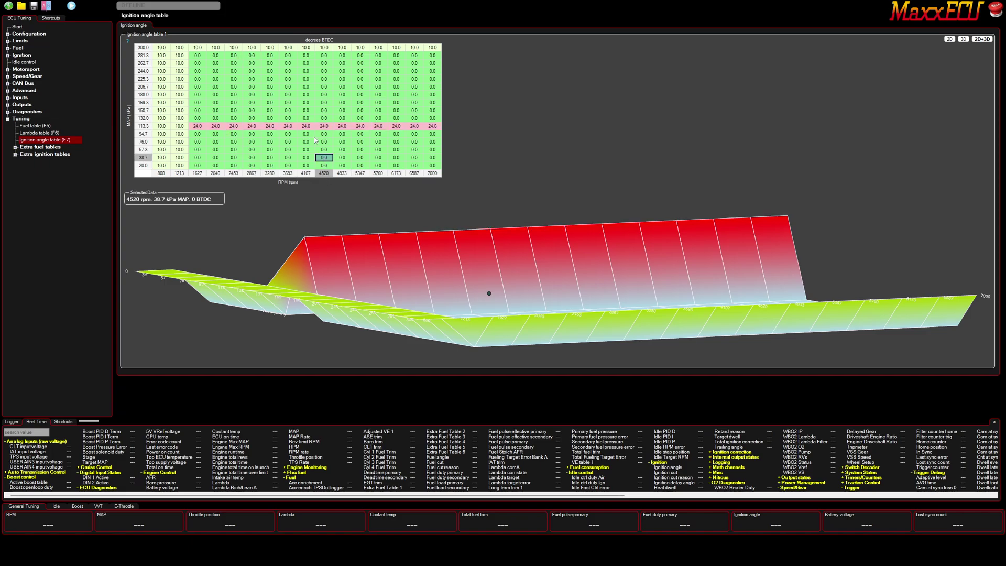
left_click_drag(307, 54, 308, 165)
left_click_drag(360, 55, 360, 166)
left_click_drag(224, 137, 296, 134)
left_click_drag(197, 126, 361, 128)
left_click(379, 141)
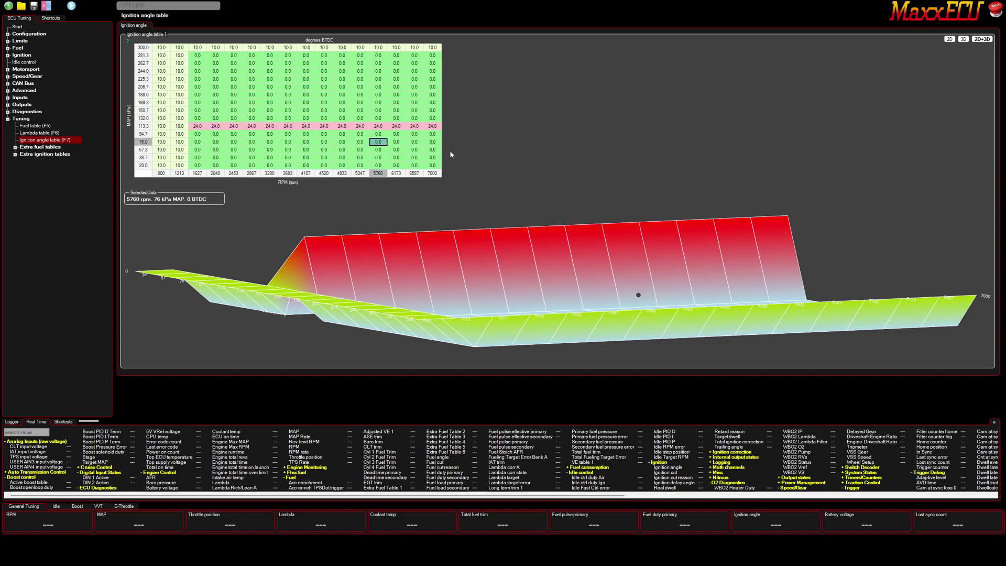
left_click(143, 126)
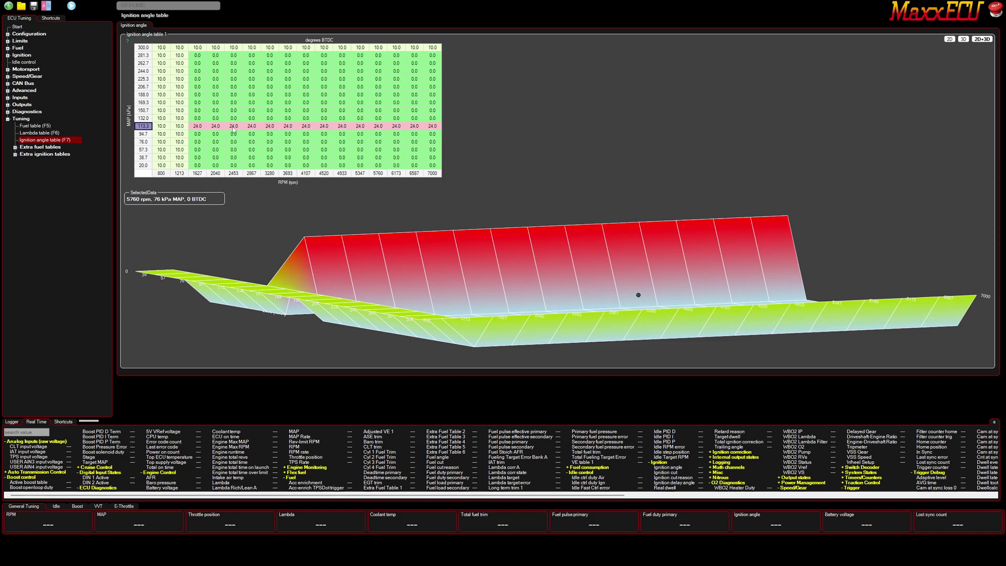
left_click_drag(206, 129, 441, 130)
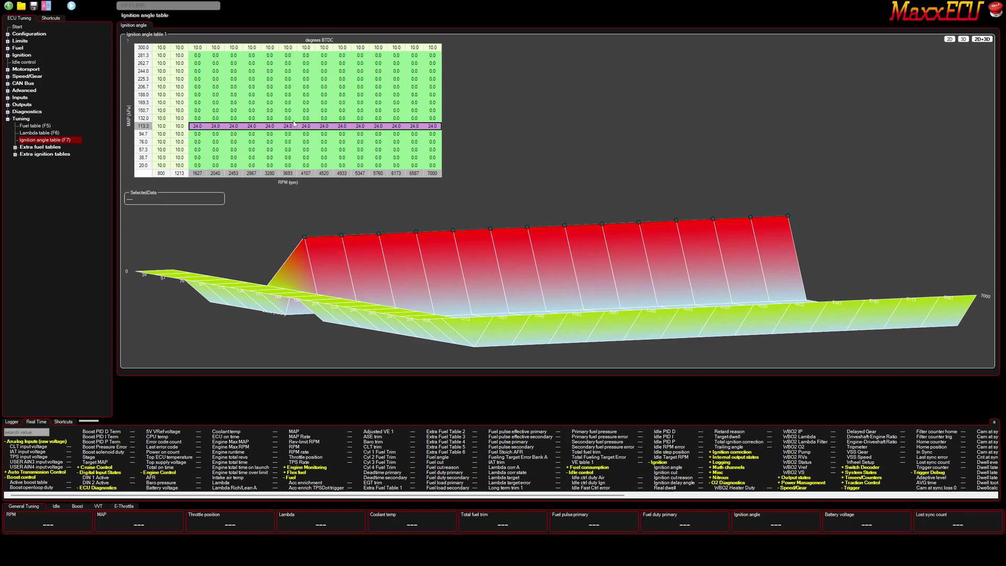
left_click_drag(288, 134, 290, 181)
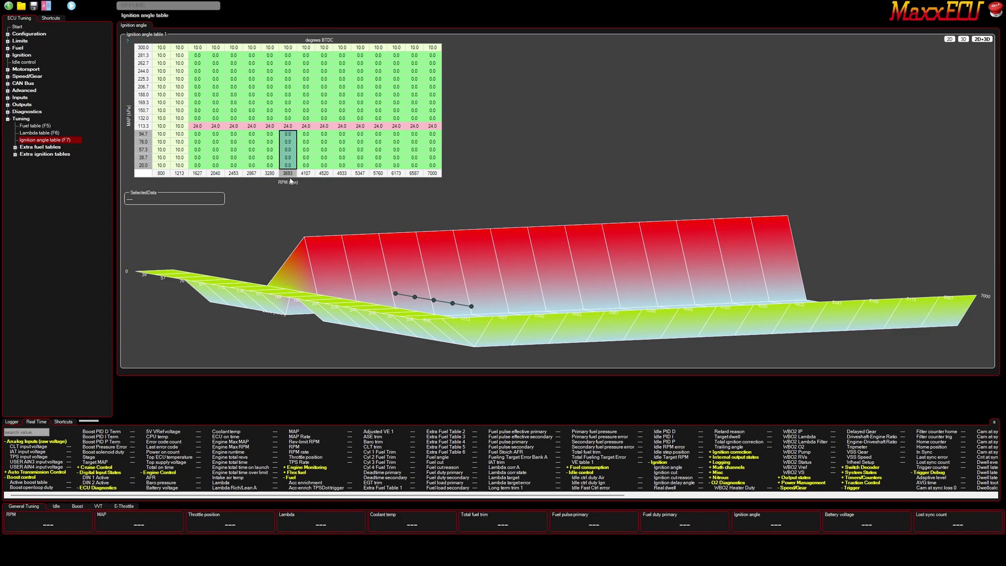
Step: Set the ignition angle to 38 degrees in the 20 kPa row from 3693 to 7000 rpm
left_click(289, 166)
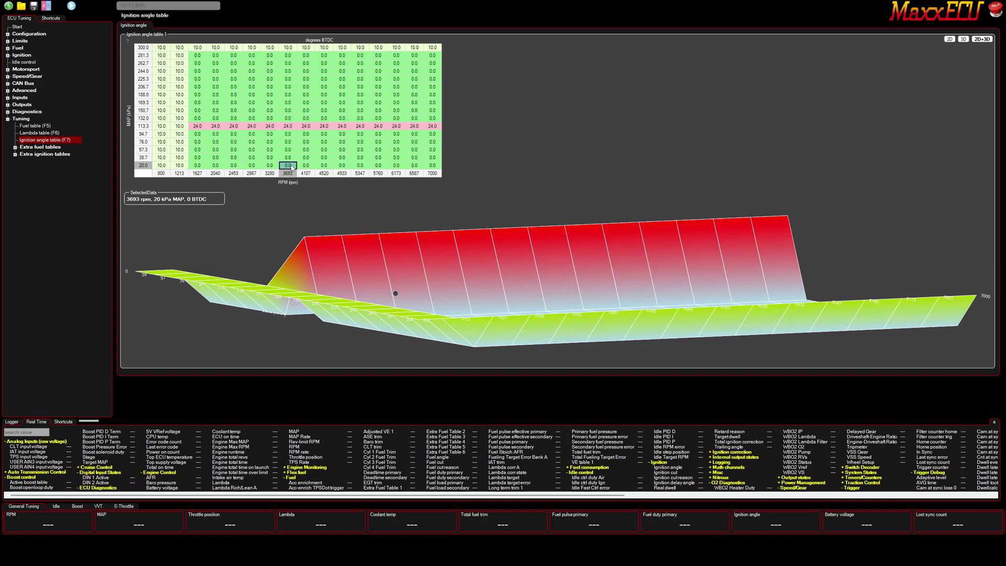
type("38")
key("Return")
left_click_drag(291, 166, 441, 166)
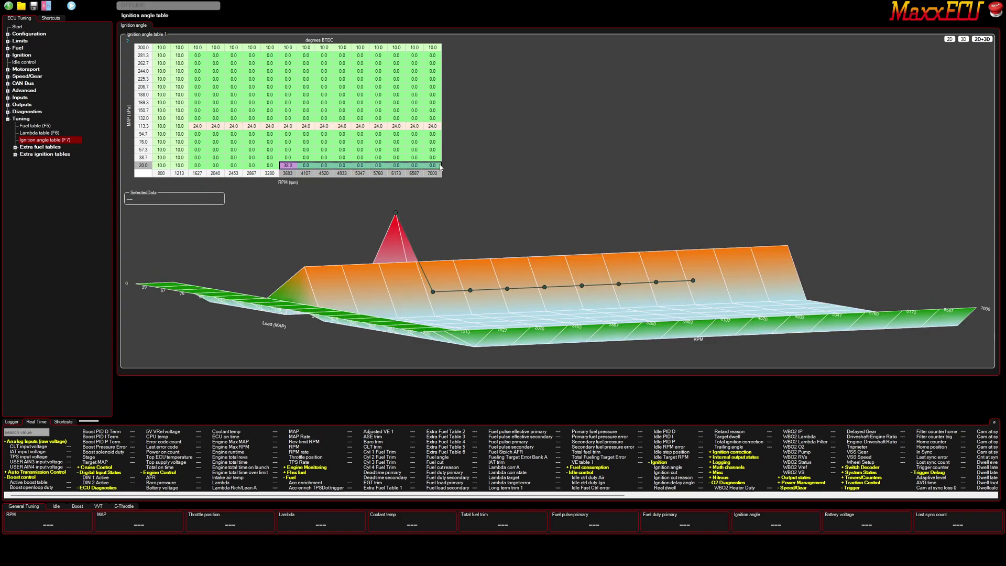
left_click_drag(287, 166, 436, 170)
key("ctrl+r")
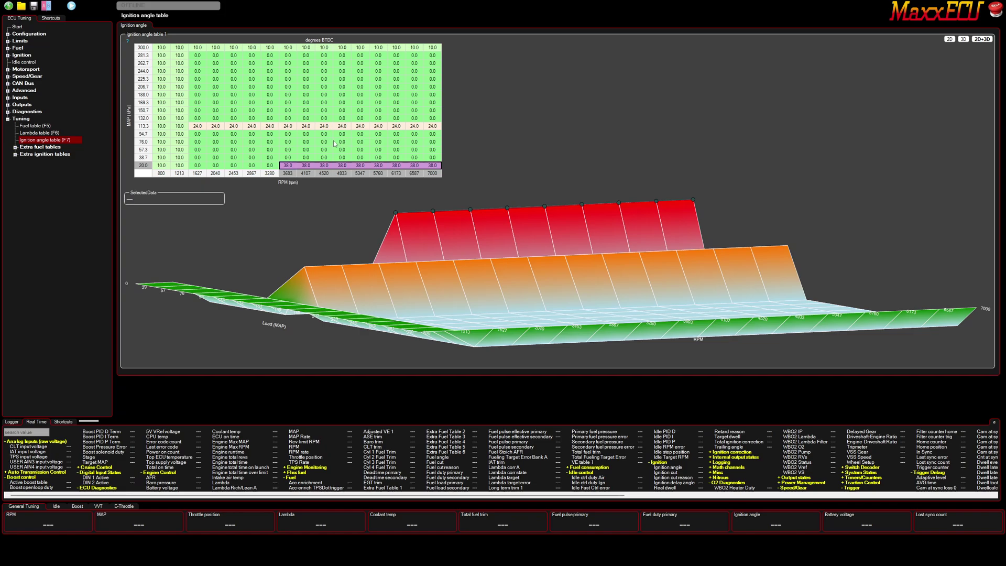
left_click(378, 174)
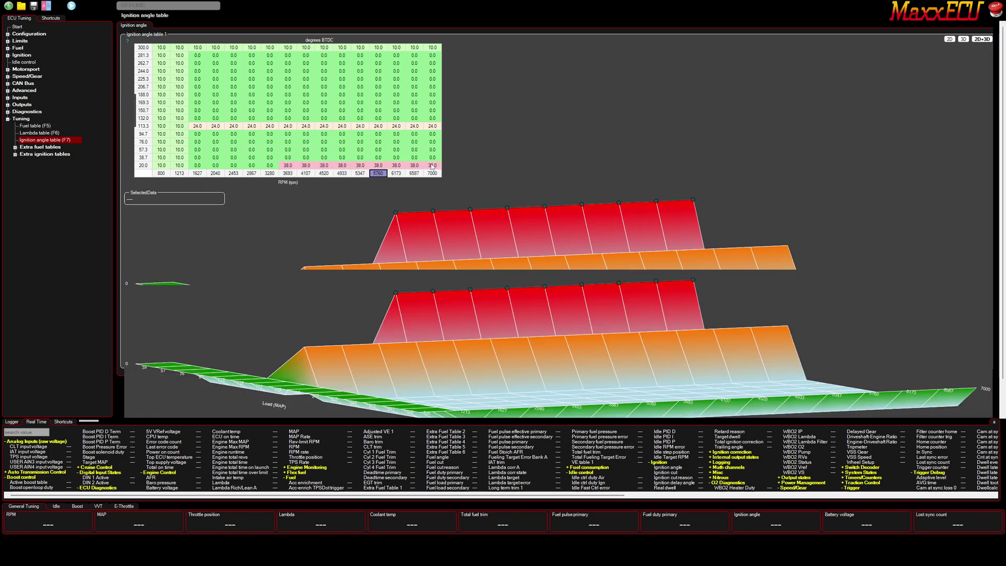
Step: Interpolate the 3693 rpm column vertically between the 113.3 kPa and 20 kPa cells
left_click(289, 128)
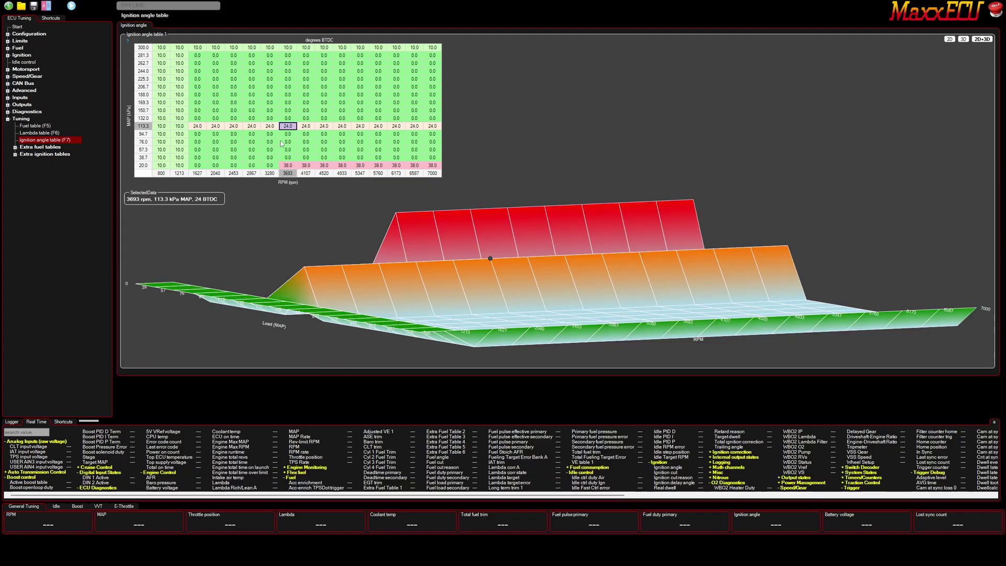
left_click_drag(288, 128, 290, 169)
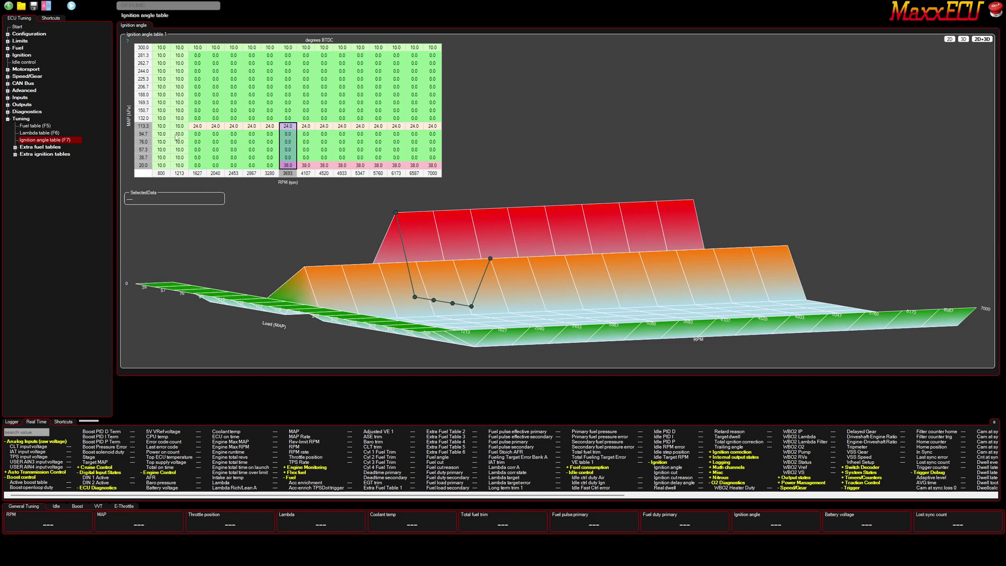
right_click(289, 149)
left_click(311, 204)
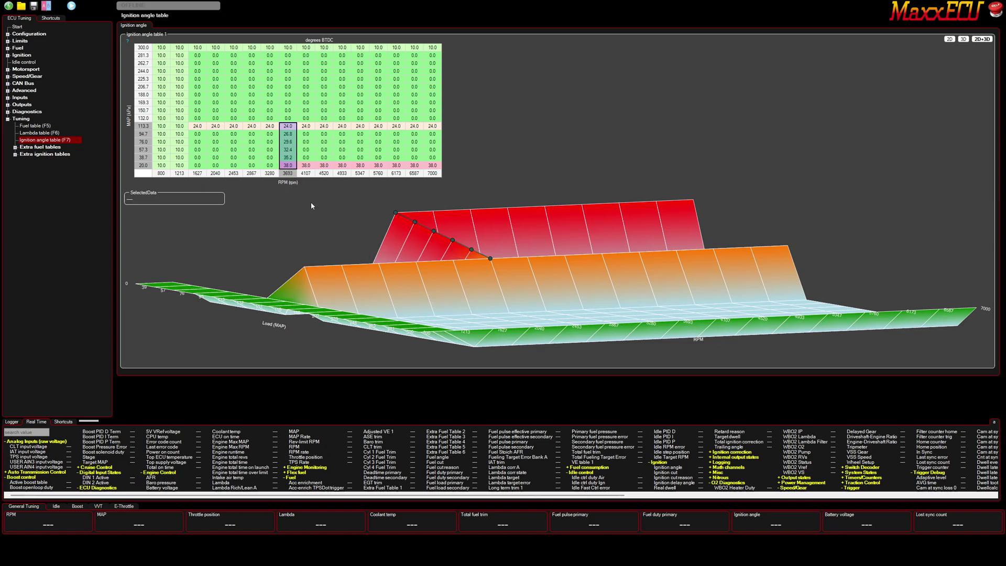
left_click(324, 142)
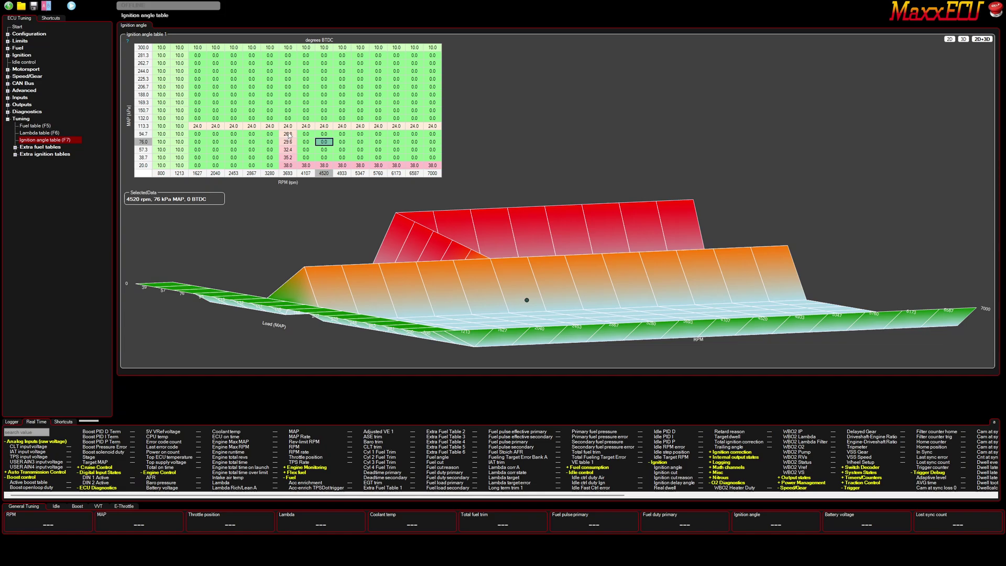
Step: Interpolate the 94.7 to 20 kPa rows horizontally between 1213 and 3693 rpm
left_click_drag(287, 135, 182, 171)
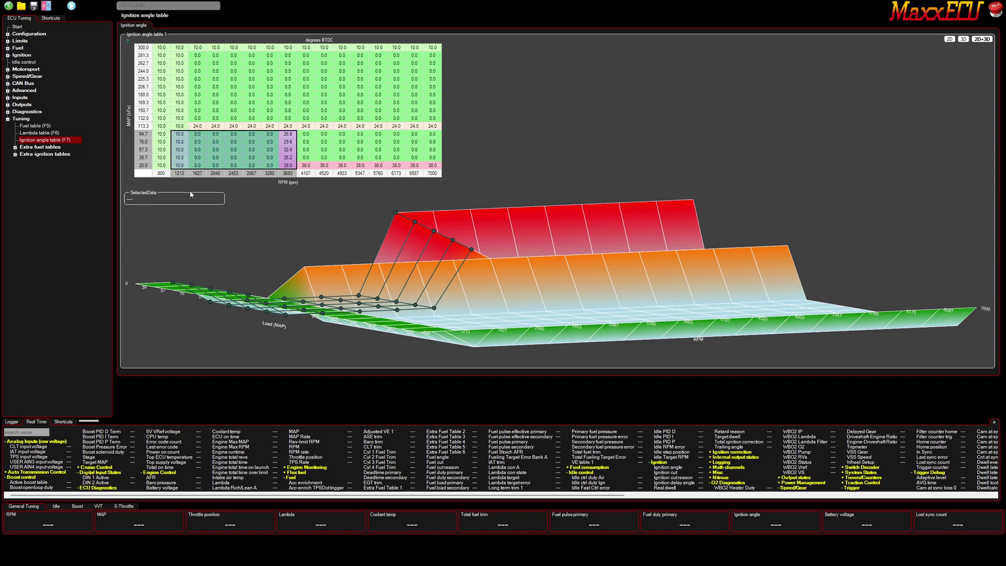
right_click(220, 149)
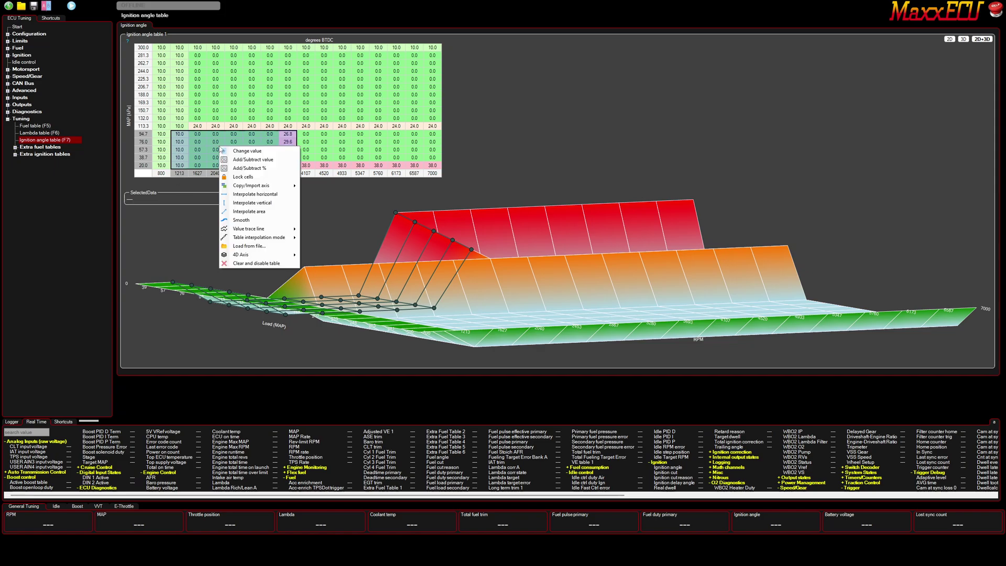
left_click(257, 195)
left_click(314, 112)
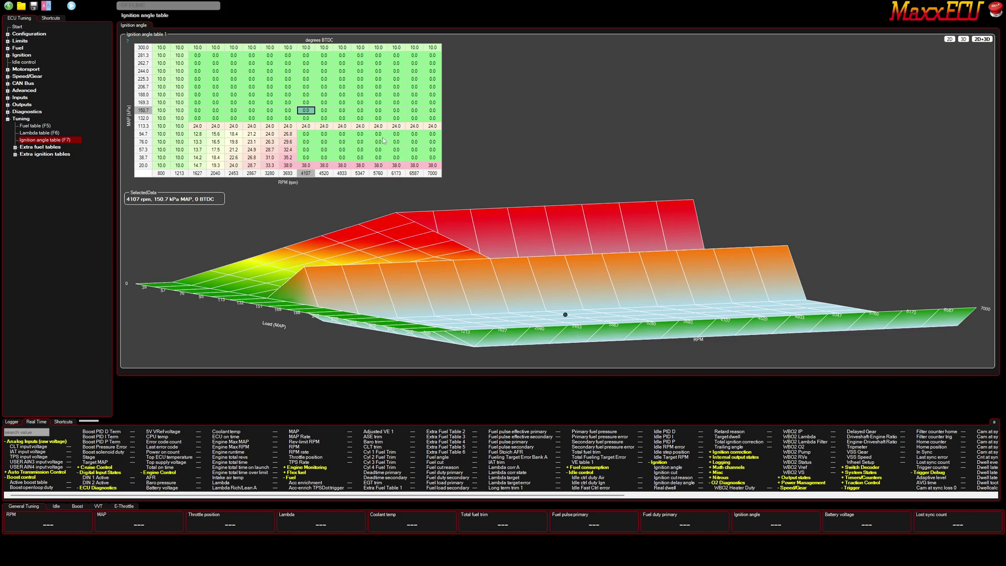
Step: Set the ignition angle to 2 degrees in the 7000 rpm column from 94.7 to 38.7 kPa
left_click_drag(380, 130, 379, 167)
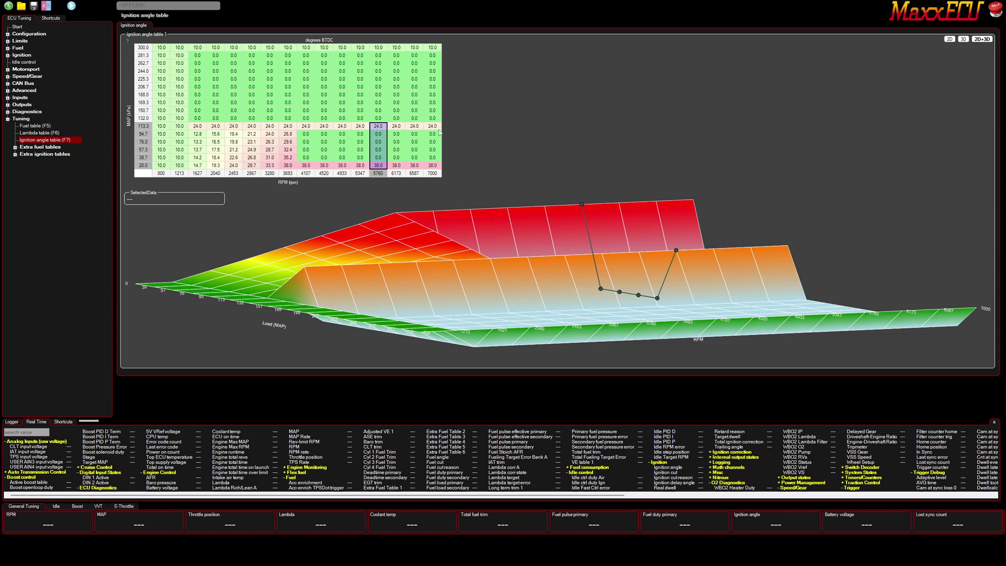
mouse_move(434, 127)
left_mouse_down()
mouse_move(436, 174)
mouse_move(434, 134)
left_mouse_up()
type("2")
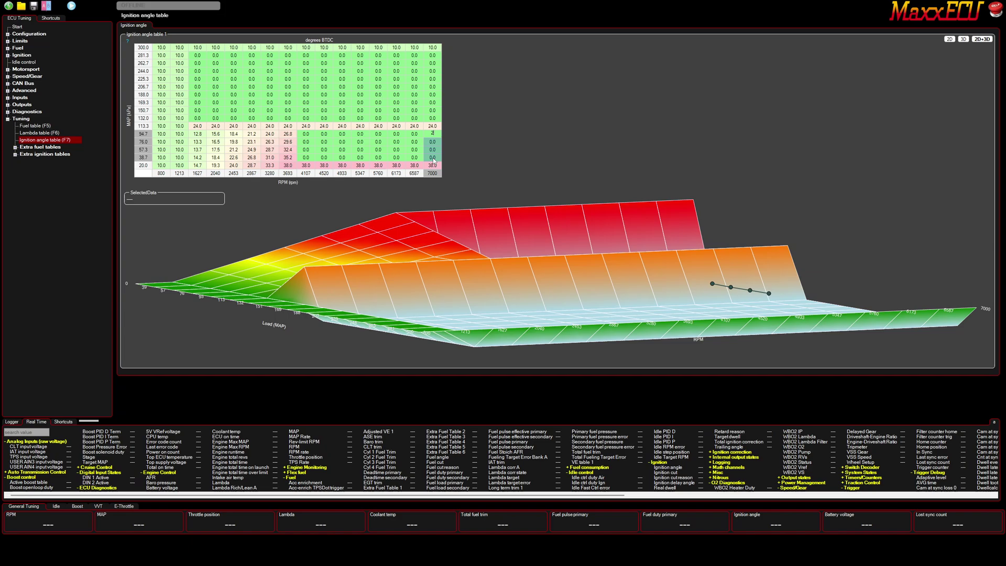
key("Return")
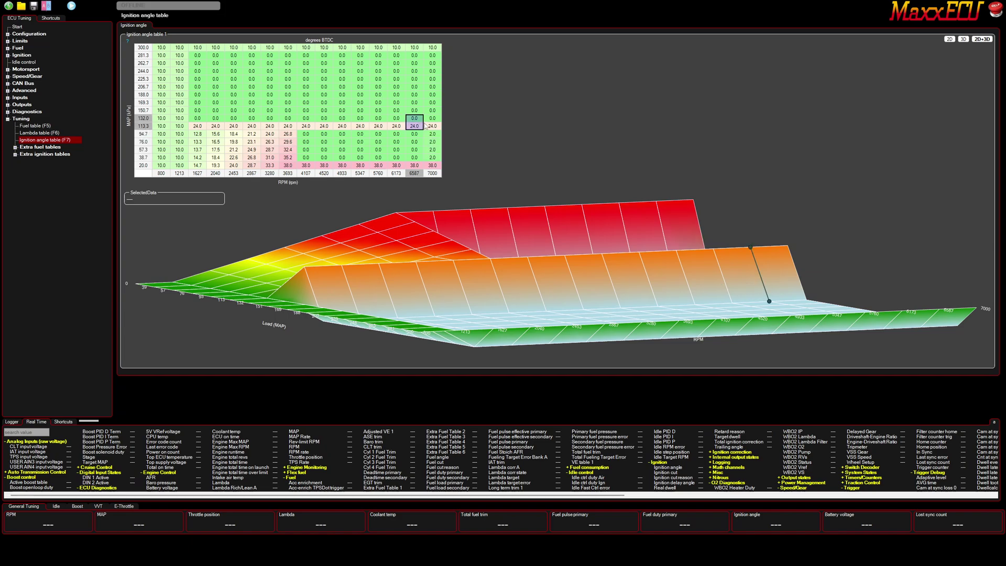
Step: Set the ignition angle to 27 degrees in the 7000 rpm column from 113.3 down to 38.7 kPa
left_click(433, 126)
type("27")
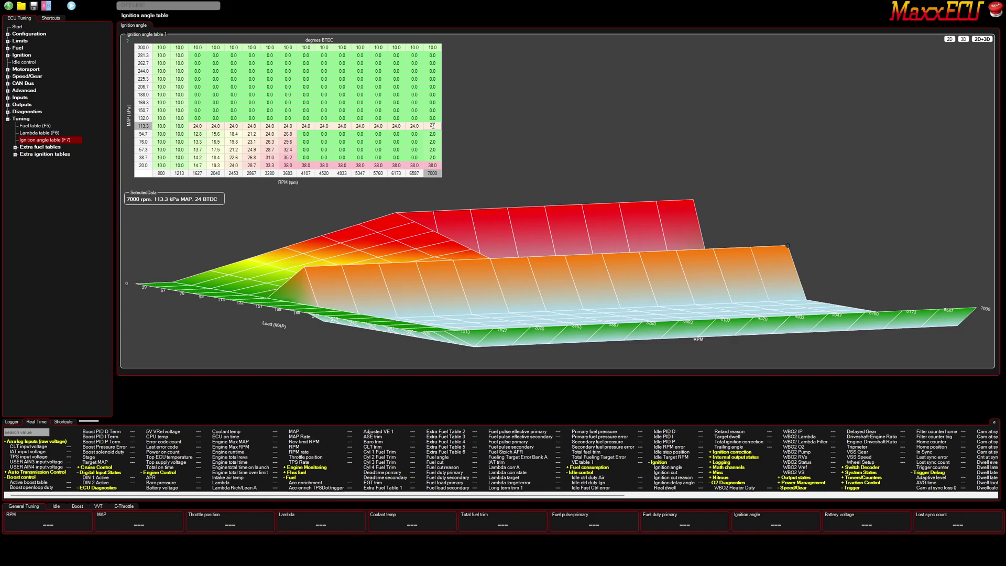
key("Return")
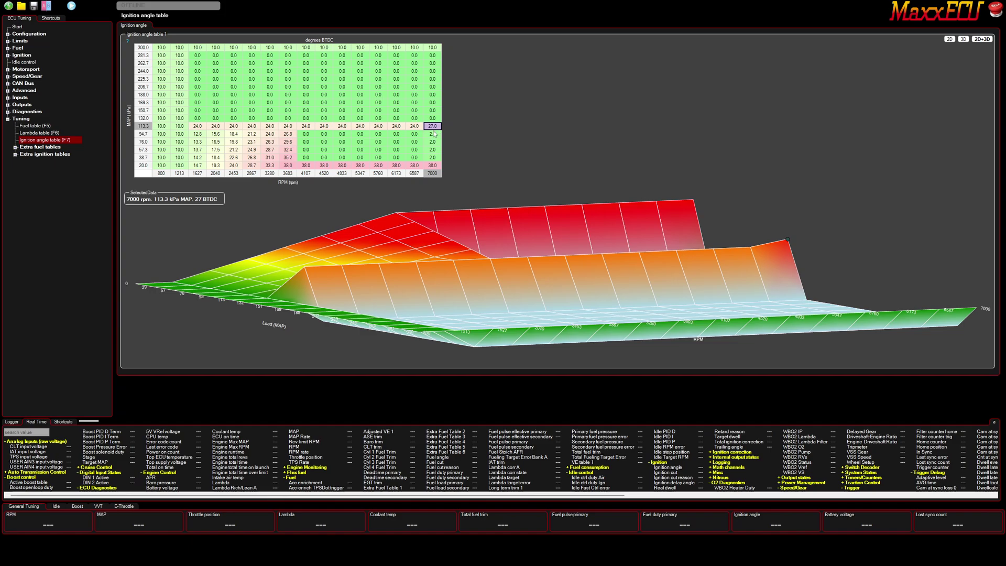
left_click_drag(433, 135, 438, 159)
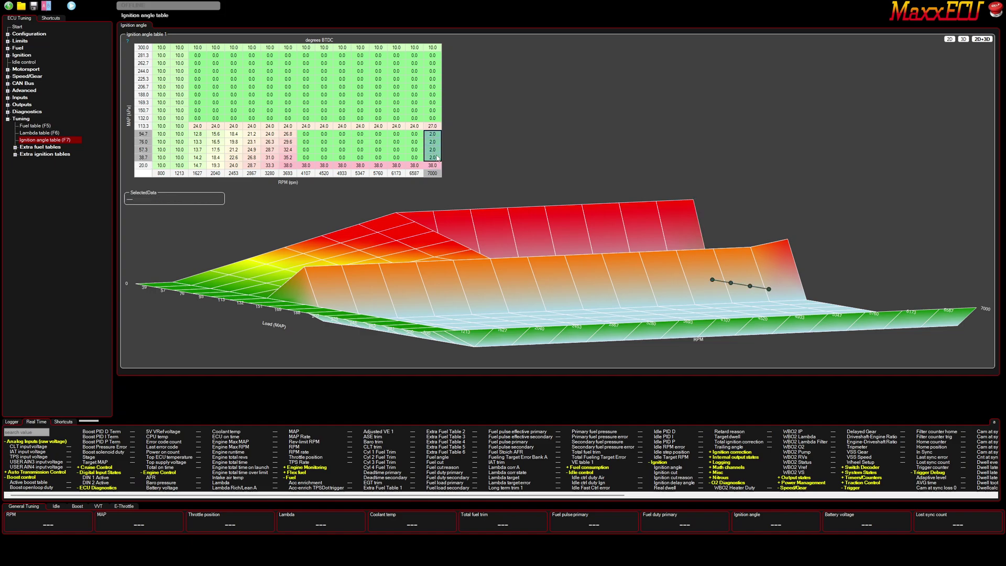
type("27")
key("Return")
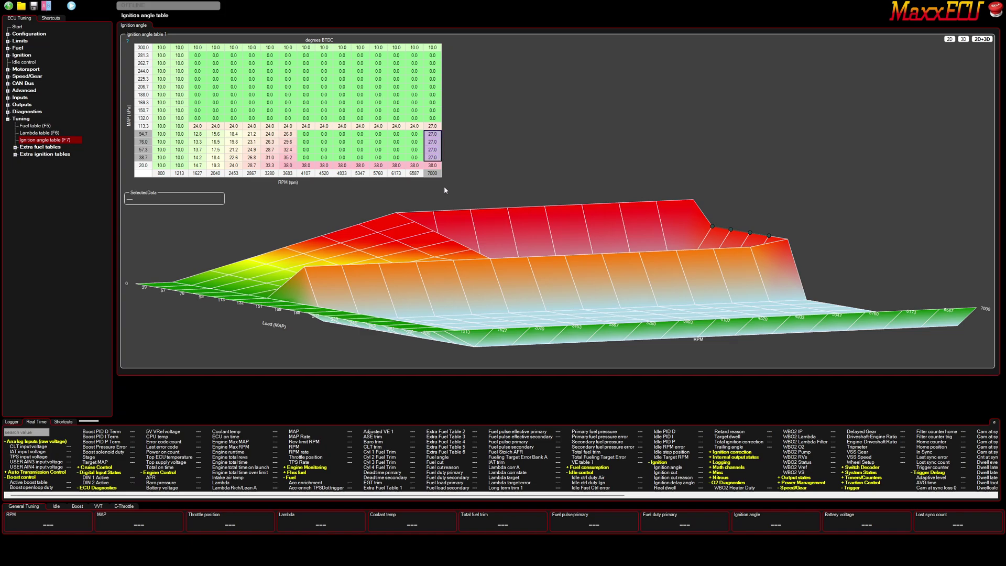
Step: Interpolate the 94.7 to 38.7 kPa rows horizontally between 3693 and 7000 rpm
left_click_drag(288, 134, 435, 160)
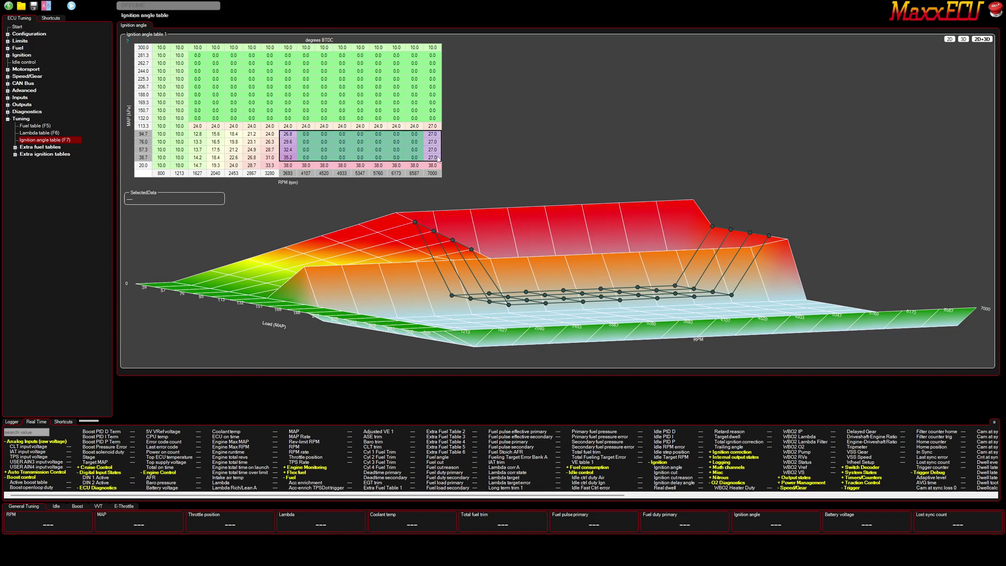
right_click(414, 152)
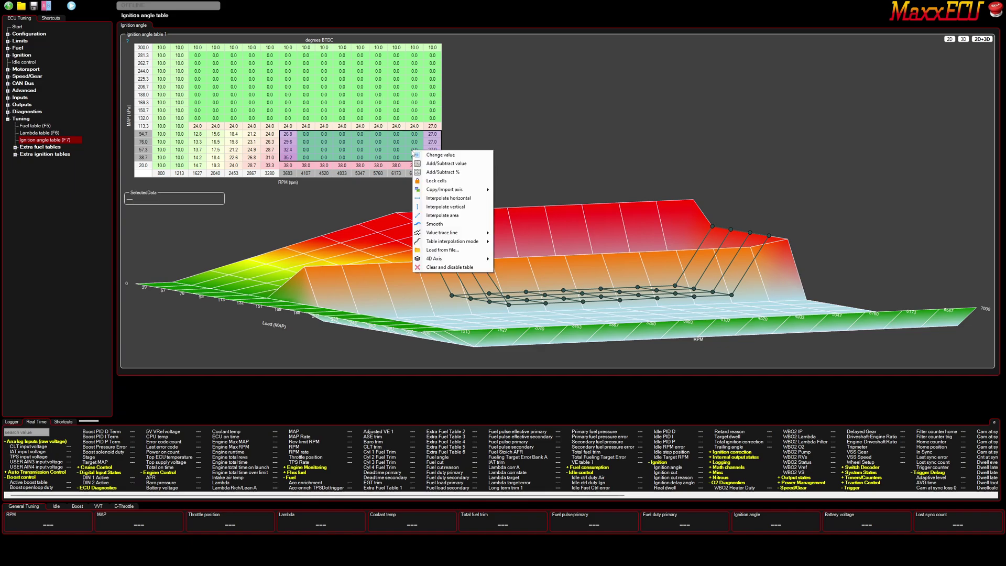
left_click(446, 198)
left_click(378, 102)
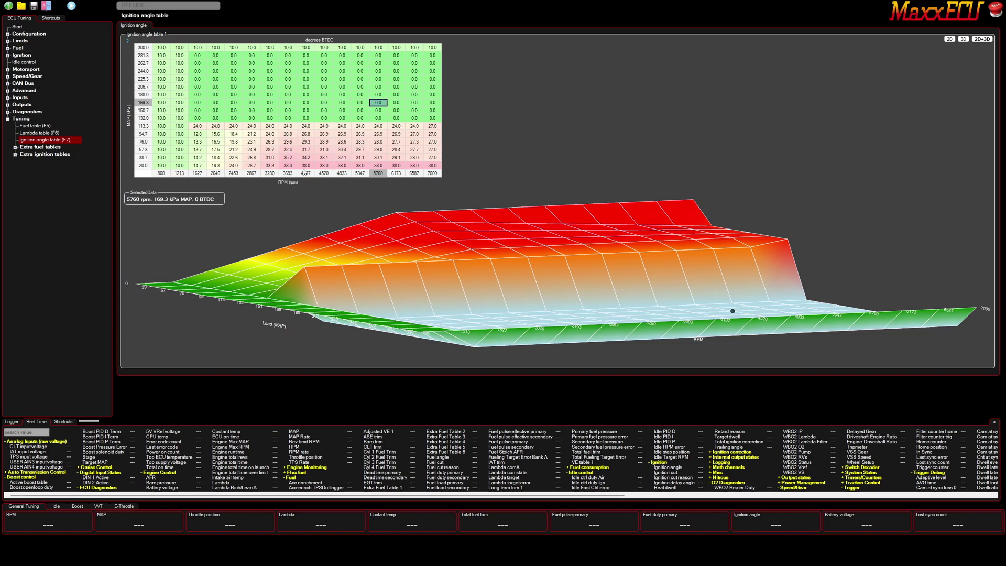
Step: Interpolate the 4107 to 7000 rpm columns vertically between 113.3 and 20 kPa
left_click_drag(309, 126, 425, 170)
right_click(422, 152)
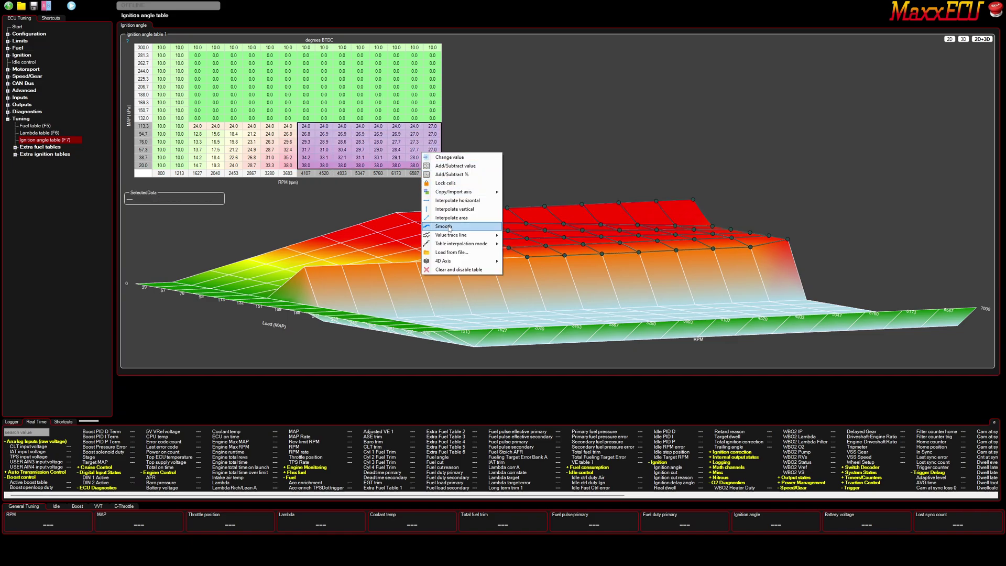
left_click(449, 208)
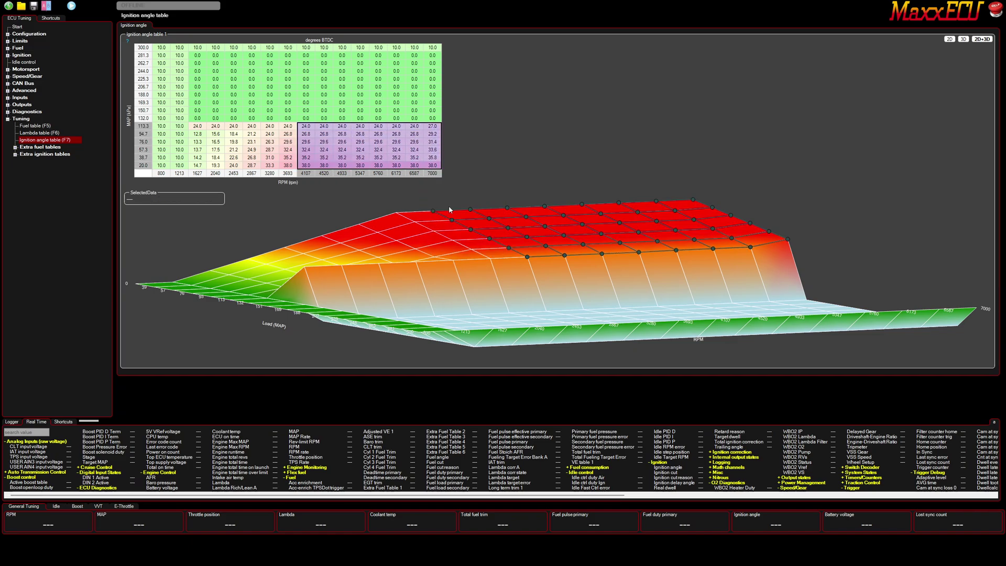
left_click(422, 141)
Step: Examine the low-load cells in the 38.7 and 20 kPa rows across the mid and high rpm range
left_click(358, 161)
key("Left")
key("Left")
key("Left")
key("Left")
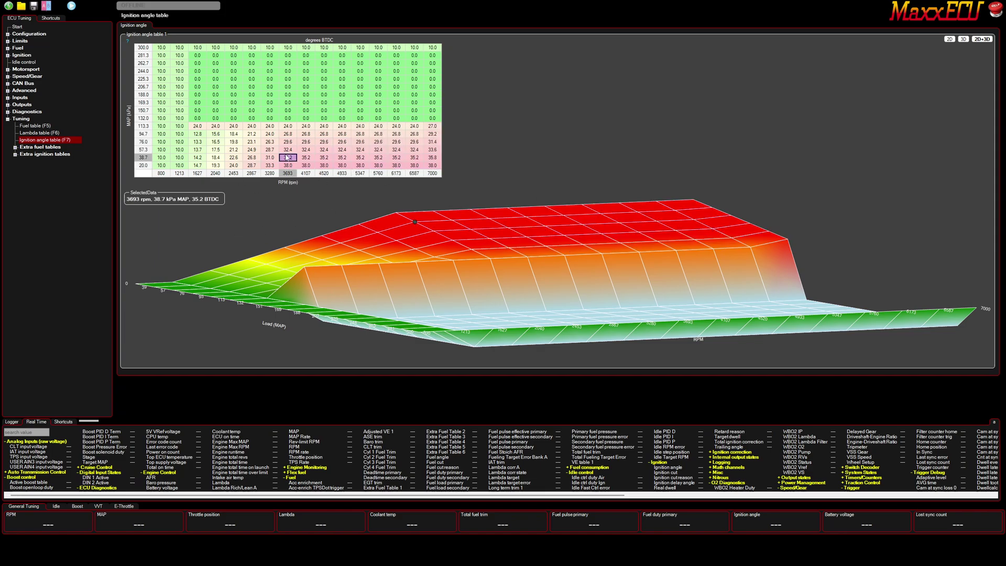
left_click_drag(344, 159, 391, 166)
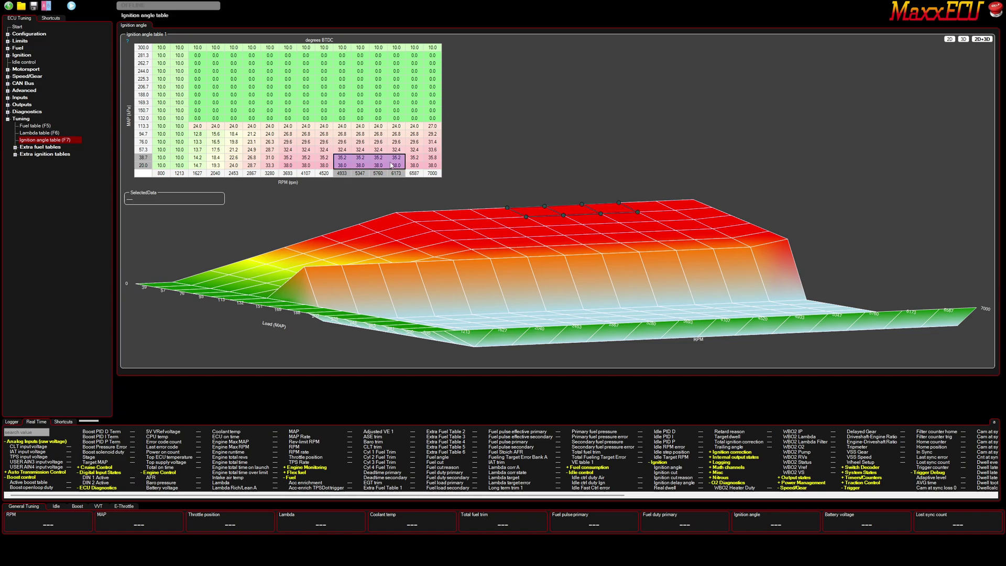
left_click(421, 167)
left_click(372, 157)
left_click(326, 166)
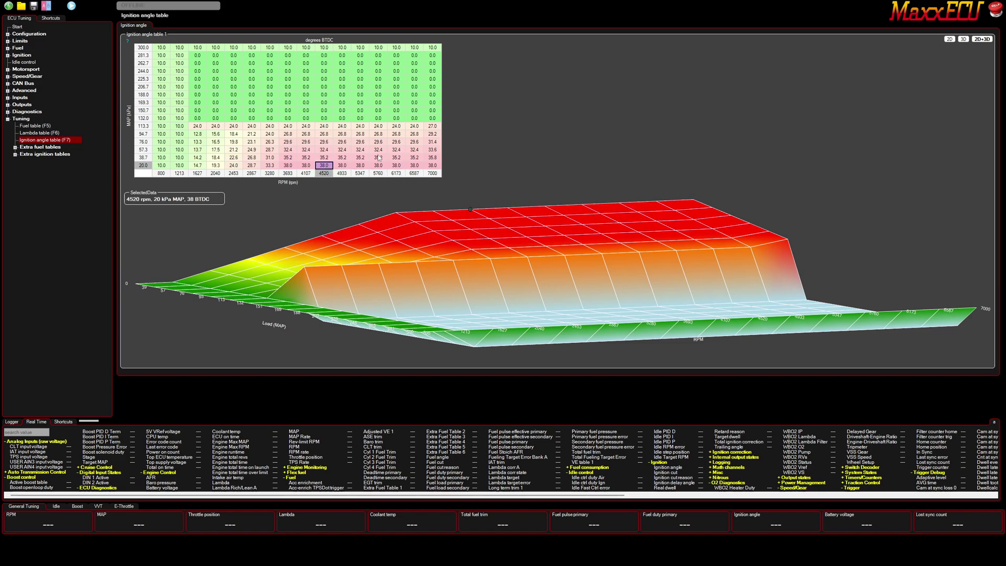
key("Right")
key("Right")
key("Right")
key("Right")
key("Up")
key("Up")
left_click(376, 165)
key("Up")
key("Left")
key("Left")
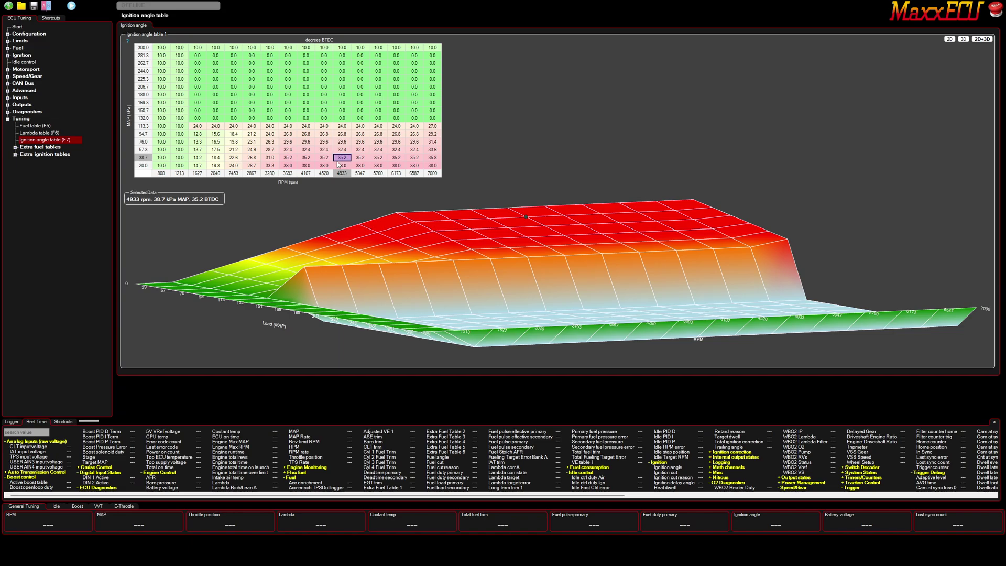
key("Right")
key("Right")
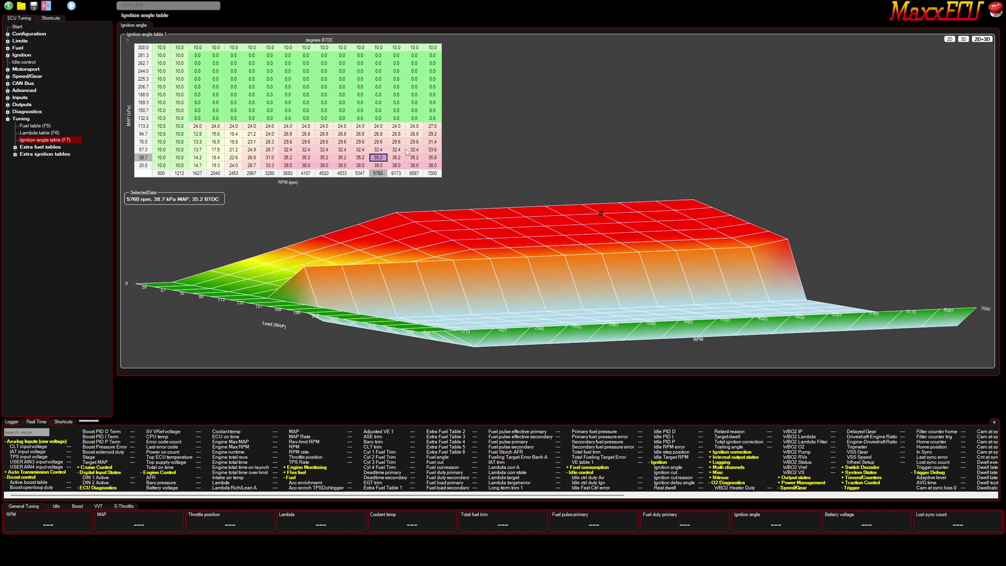
left_click(361, 166)
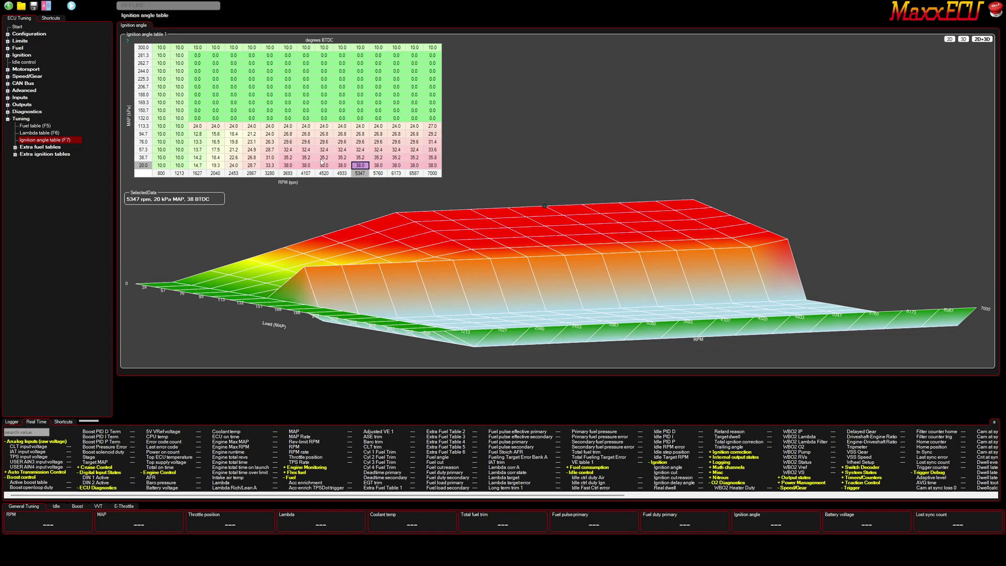
left_click_drag(340, 143, 397, 165)
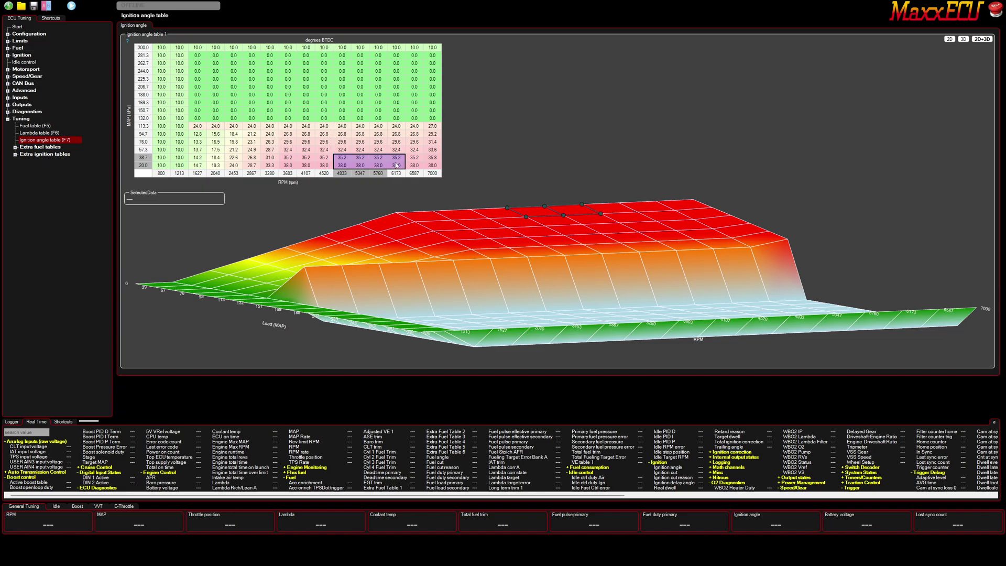
left_click(373, 155)
left_click_drag(306, 158, 354, 162)
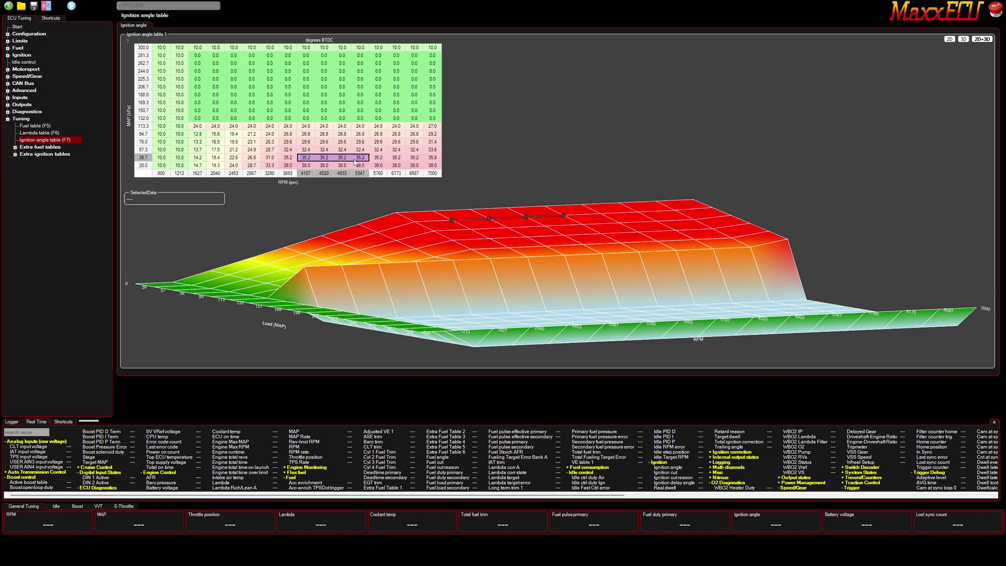
left_click(273, 159)
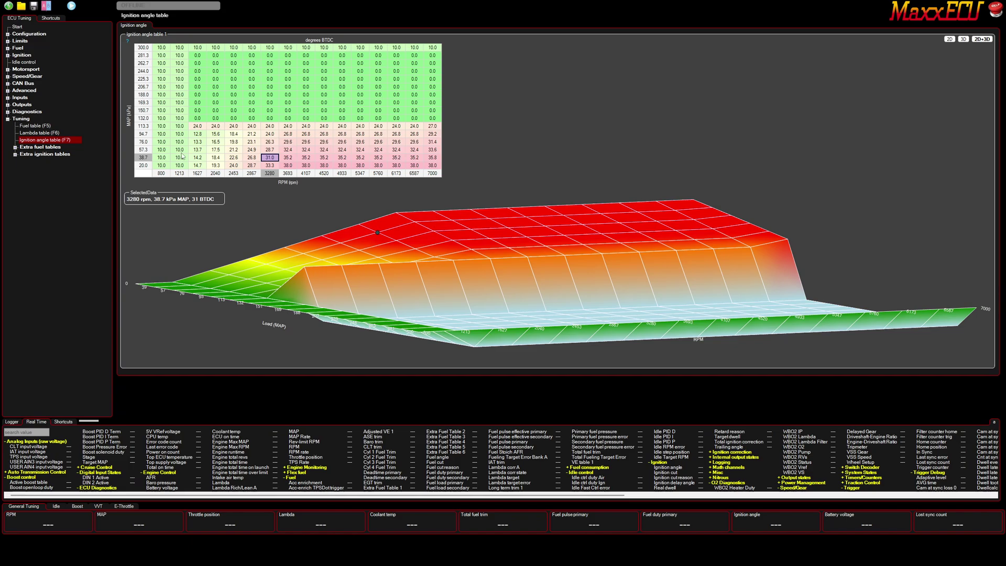
Step: Display the section graph for the 206.7 kPa row and select its 1627 rpm cell
left_click(150, 89)
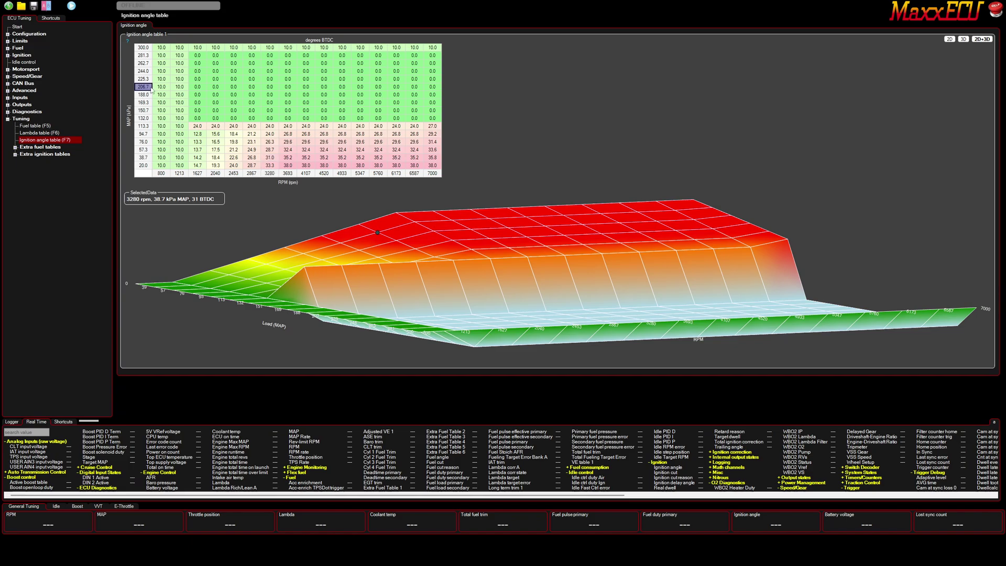
left_click(144, 88)
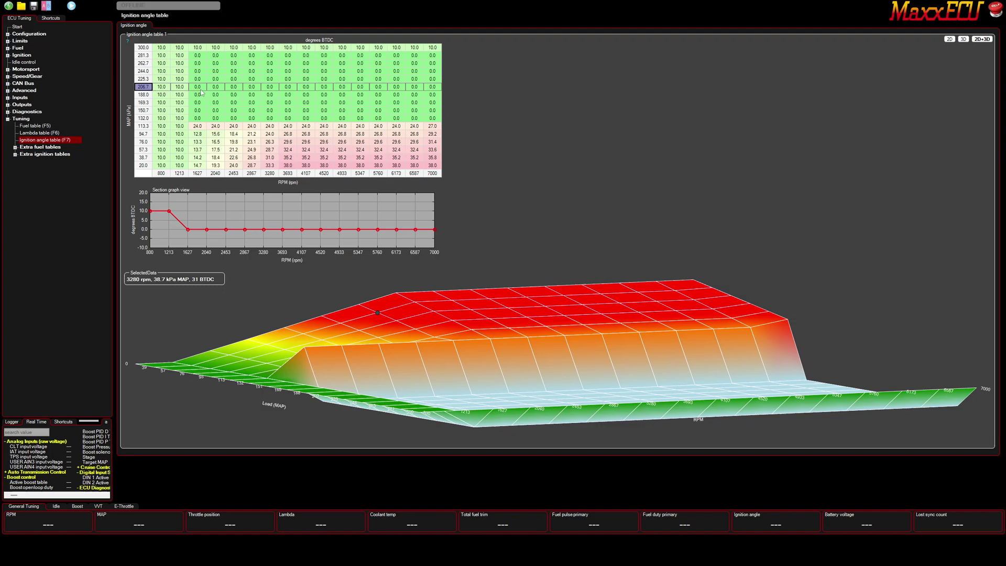
left_click(200, 87)
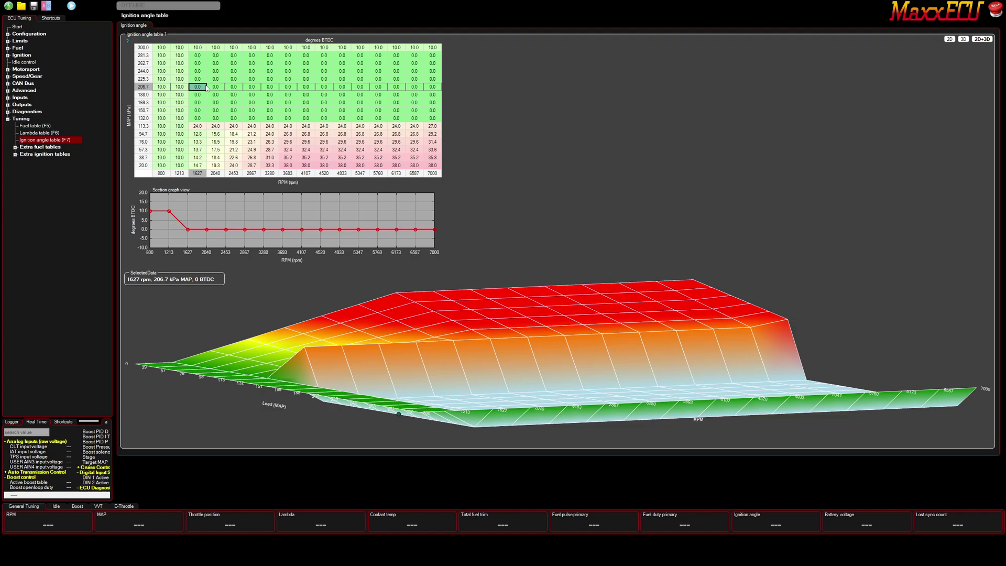
Step: Set the 206.7 kPa row to 14 degrees from 1627 to 7000 rpm
left_click(431, 90)
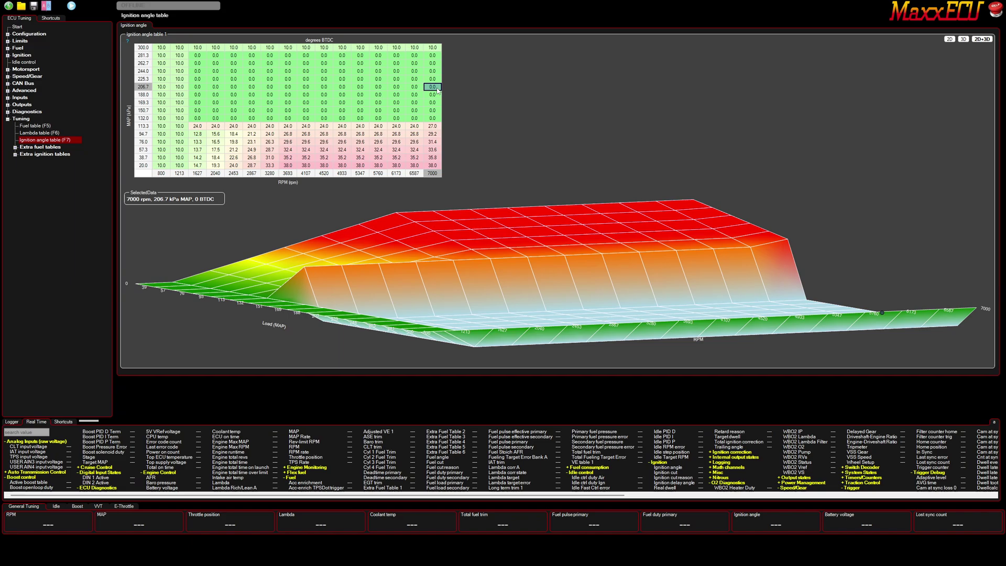
type("14")
left_click_drag(197, 88, 440, 90)
type("24")
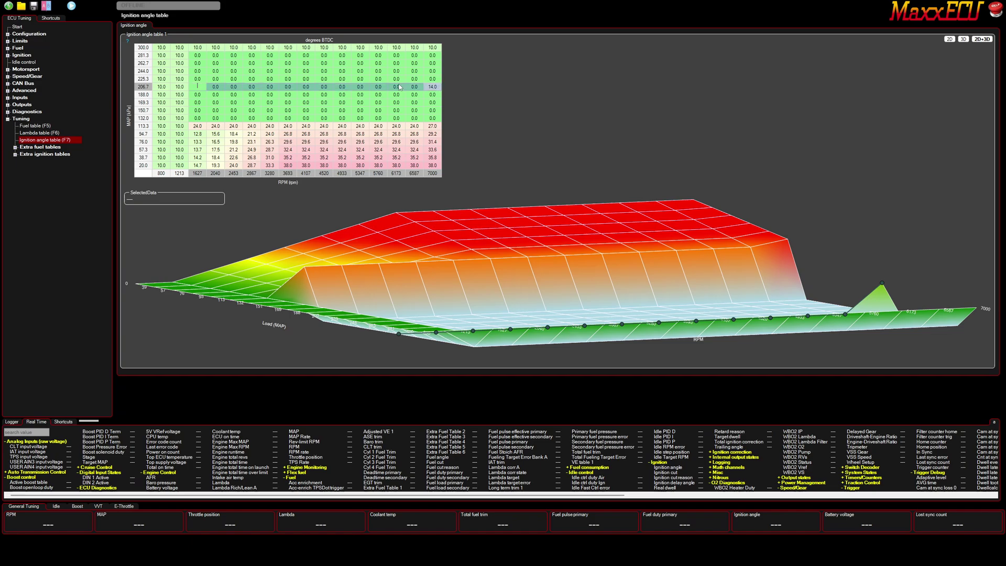
type("4")
key("Return")
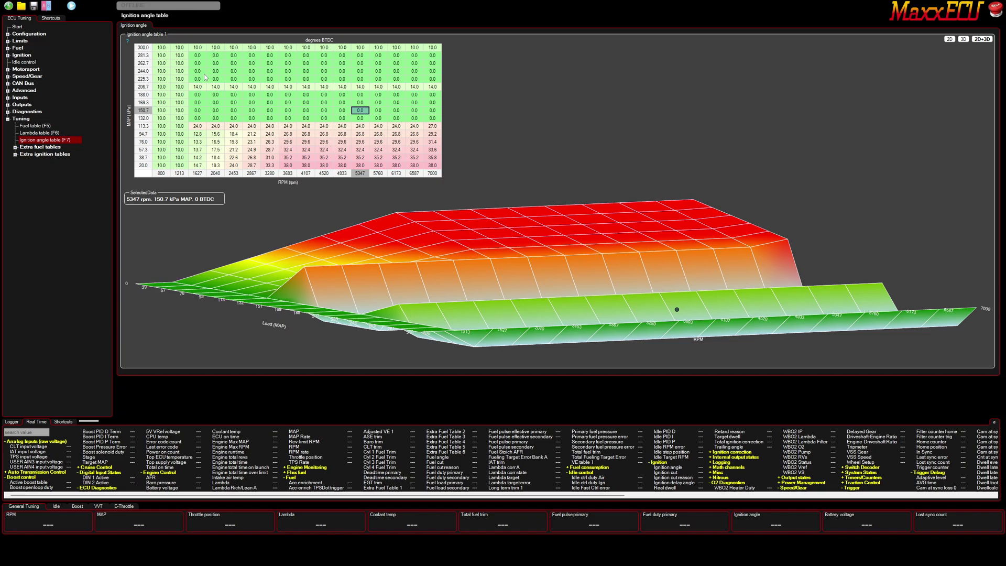
Step: Interpolate the 1627 to 7000 rpm columns vertically between 300 and 206.7 kPa
left_click_drag(194, 48, 436, 87)
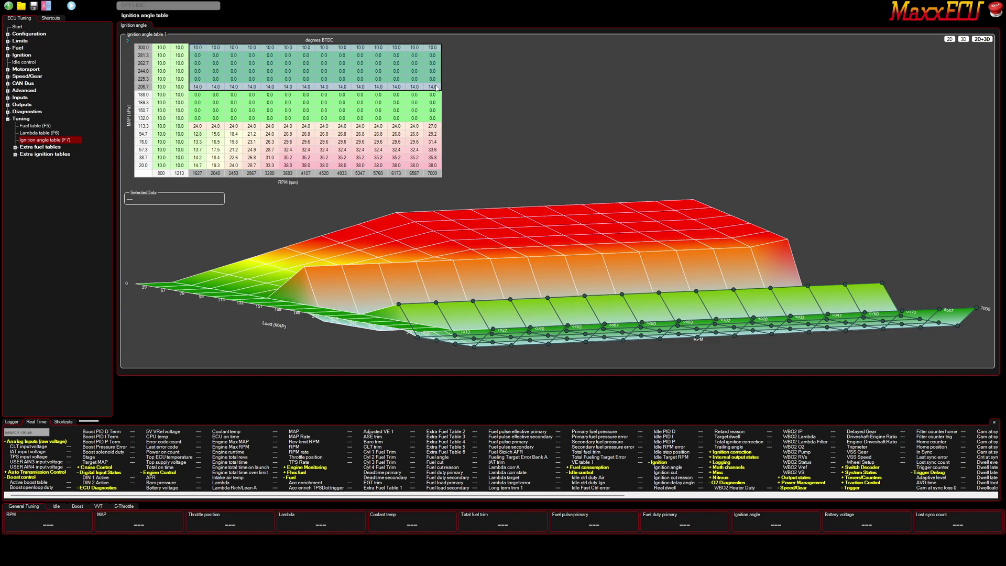
right_click(401, 80)
left_click(430, 138)
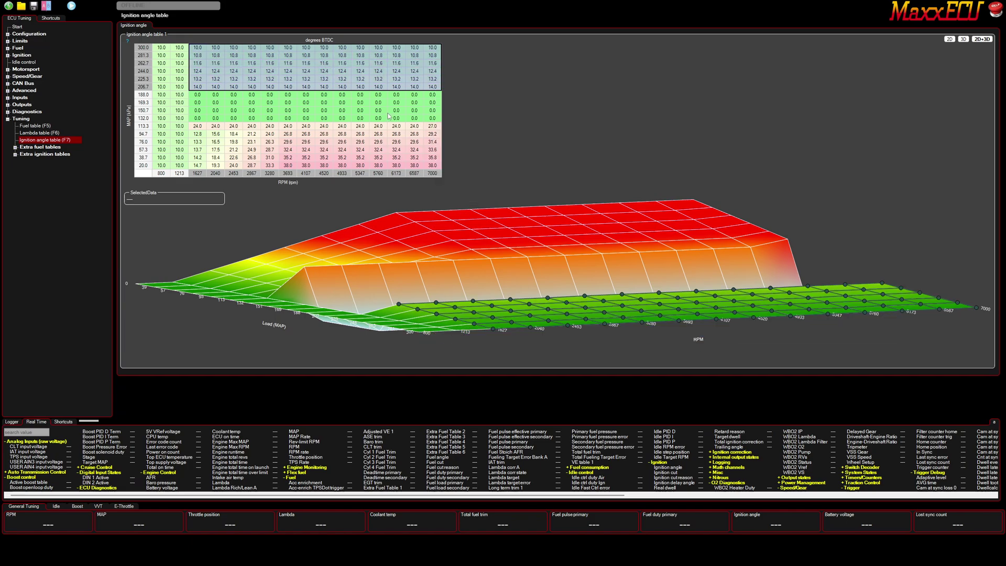
left_click(396, 110)
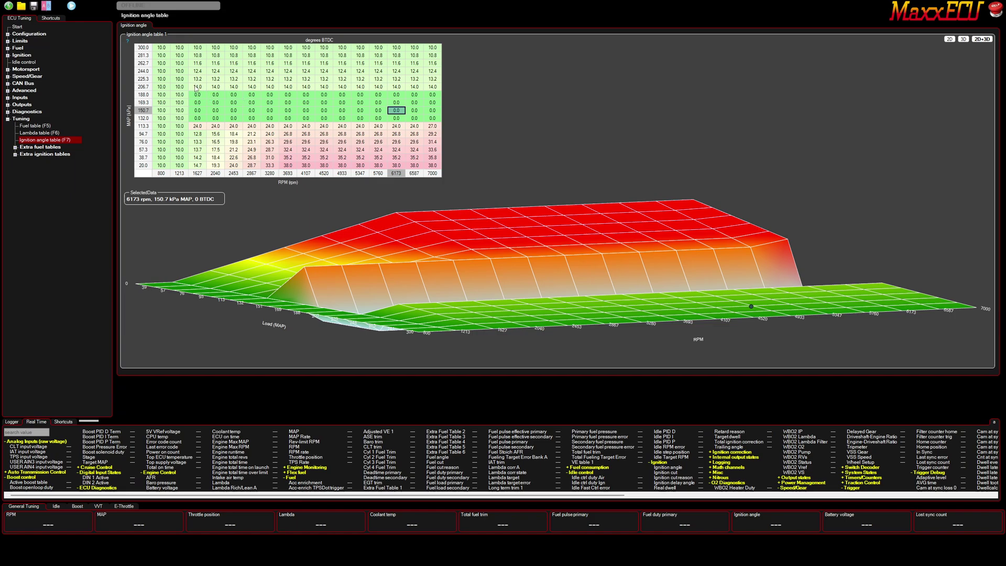
Step: Interpolate the 1627 to 7000 rpm columns vertically between 206.7 and 113.3 kPa
left_click_drag(197, 86, 381, 107)
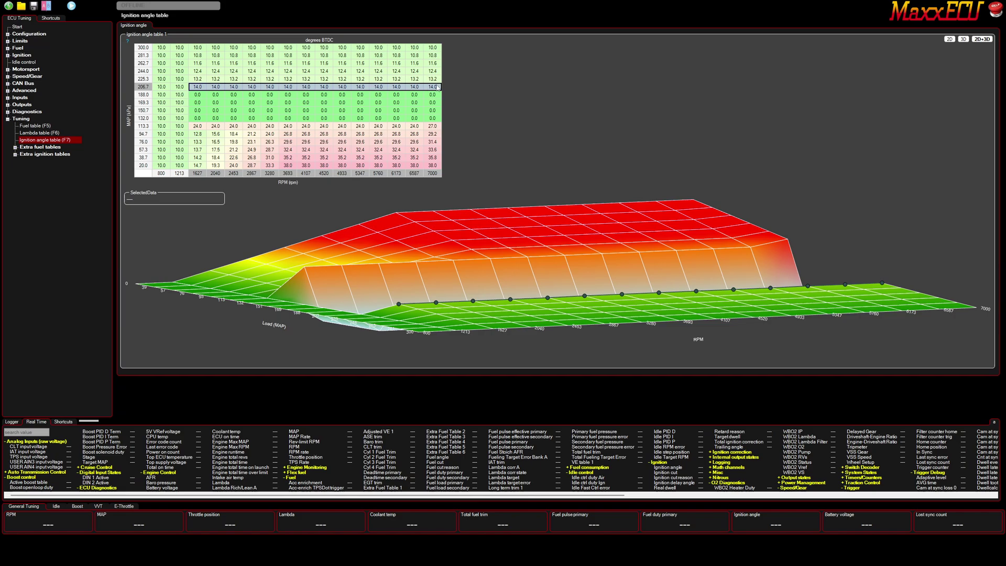
left_click_drag(438, 88, 440, 129)
right_click(423, 128)
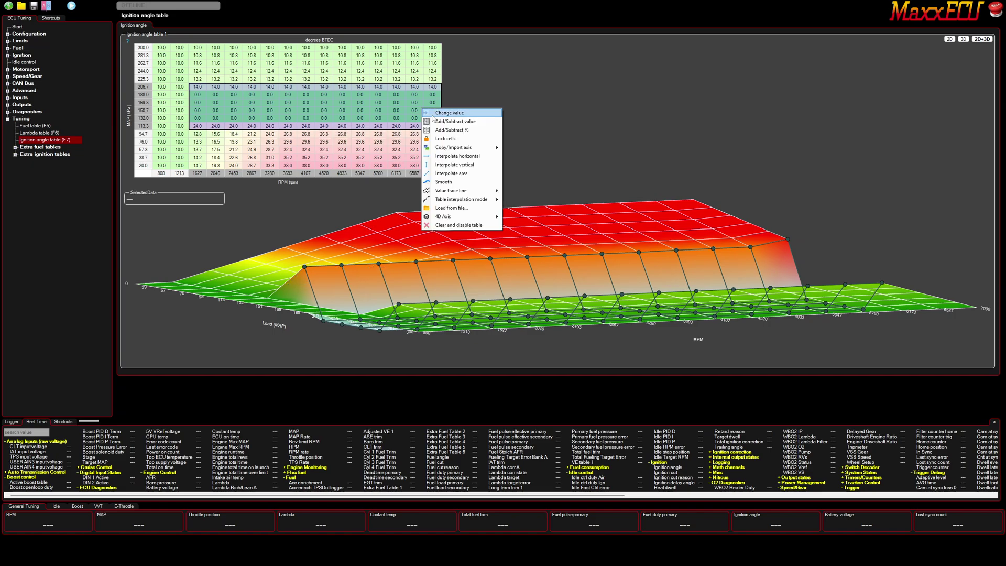
left_click(455, 173)
left_click(360, 150)
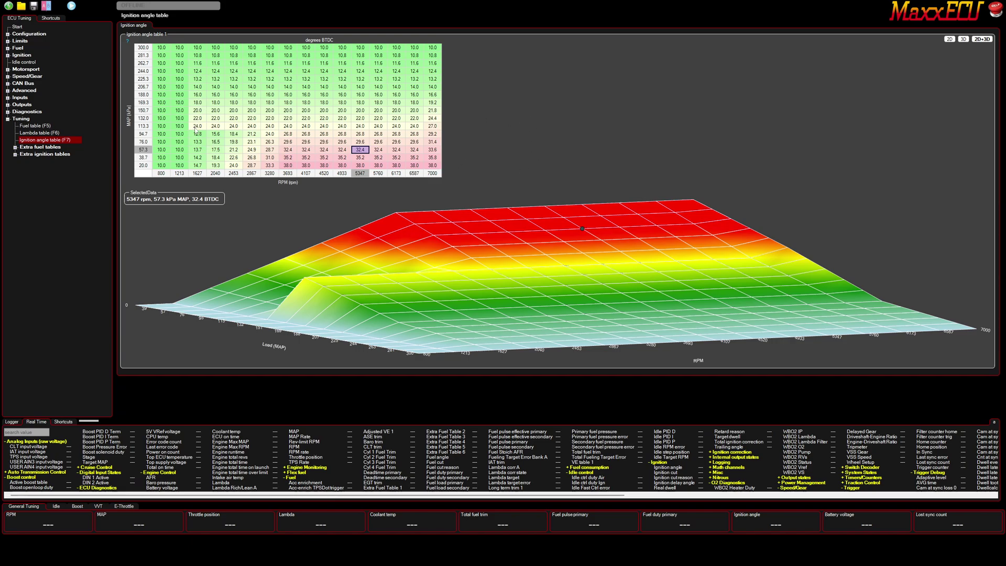
Step: Interpolate the 1627 to 3280 rpm columns vertically between 150.7 and 94.7 kPa
left_click_drag(198, 128, 288, 129)
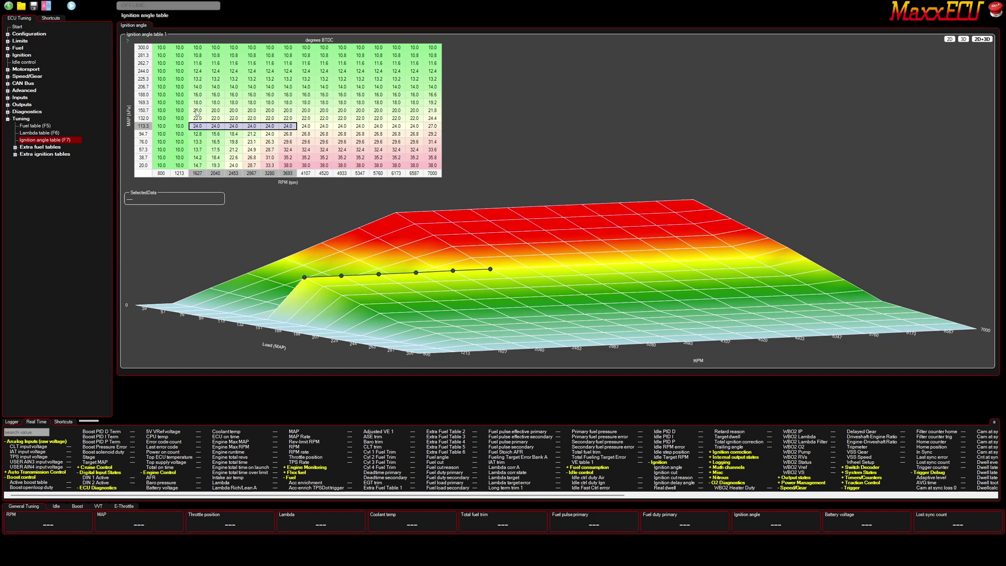
left_click_drag(199, 110, 265, 116)
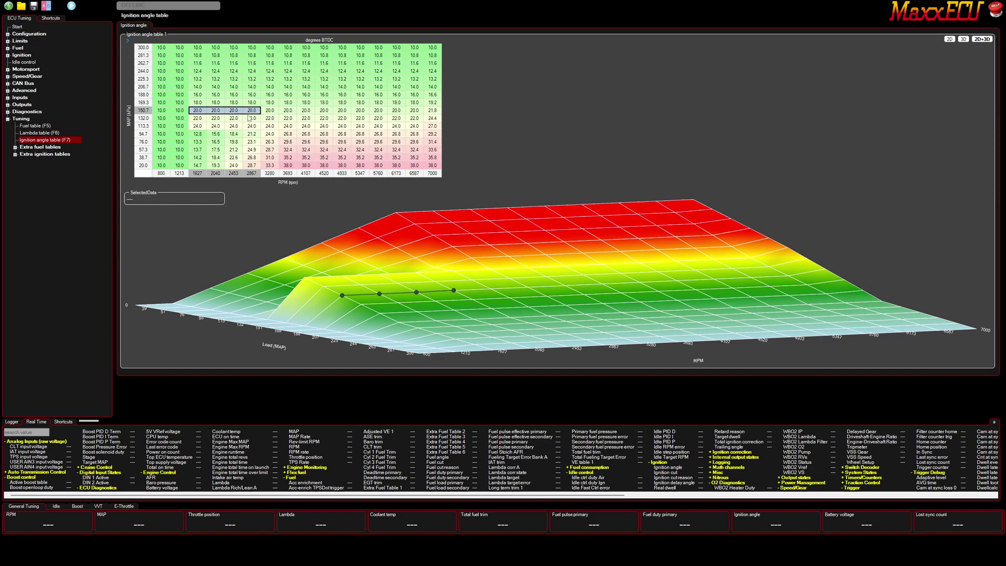
left_click_drag(272, 118, 271, 134)
right_click(270, 134)
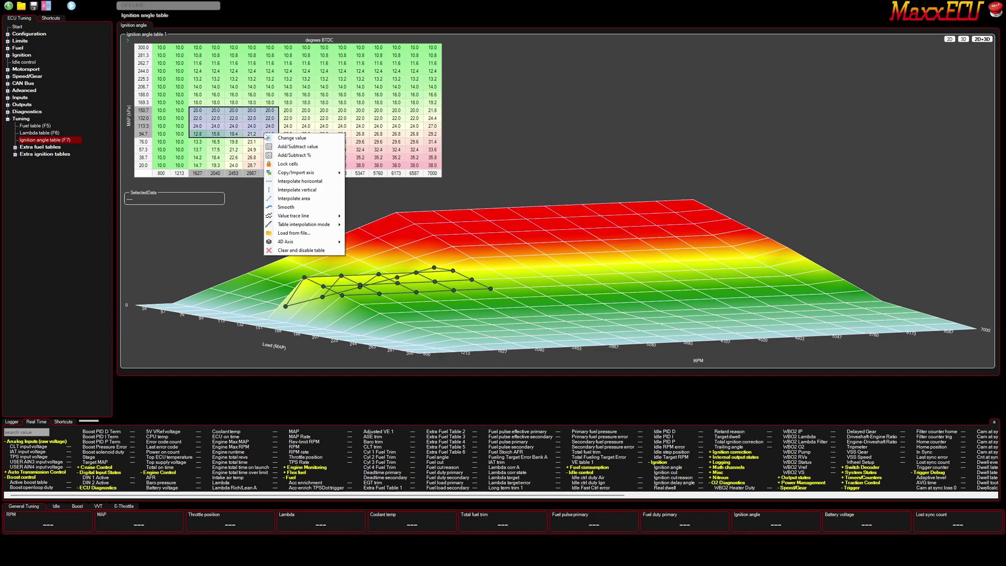
left_click(292, 190)
left_click(331, 151)
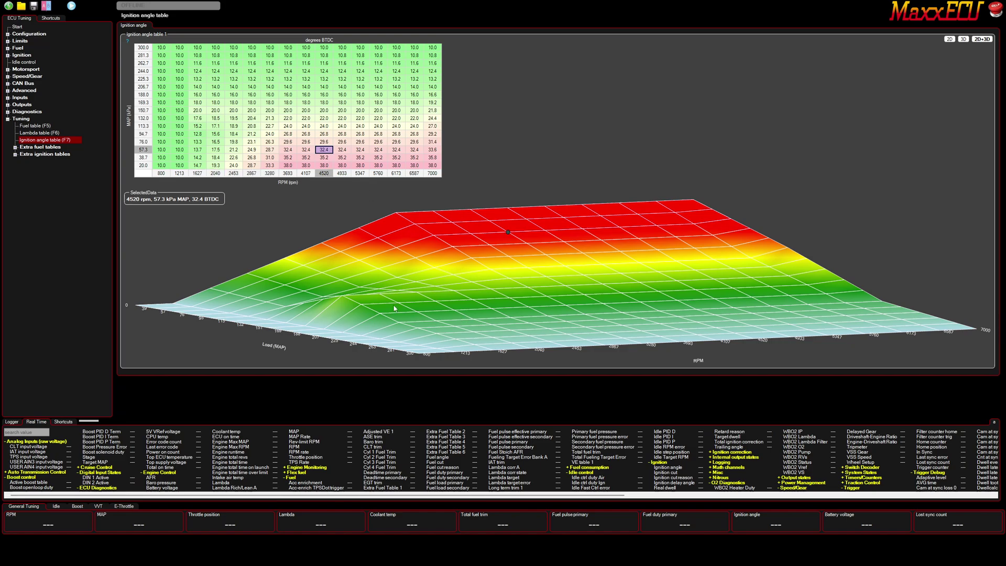
Step: Smooth all load rows of the ignition table from 1213 to 7000 rpm
left_click(218, 143)
left_click(344, 295)
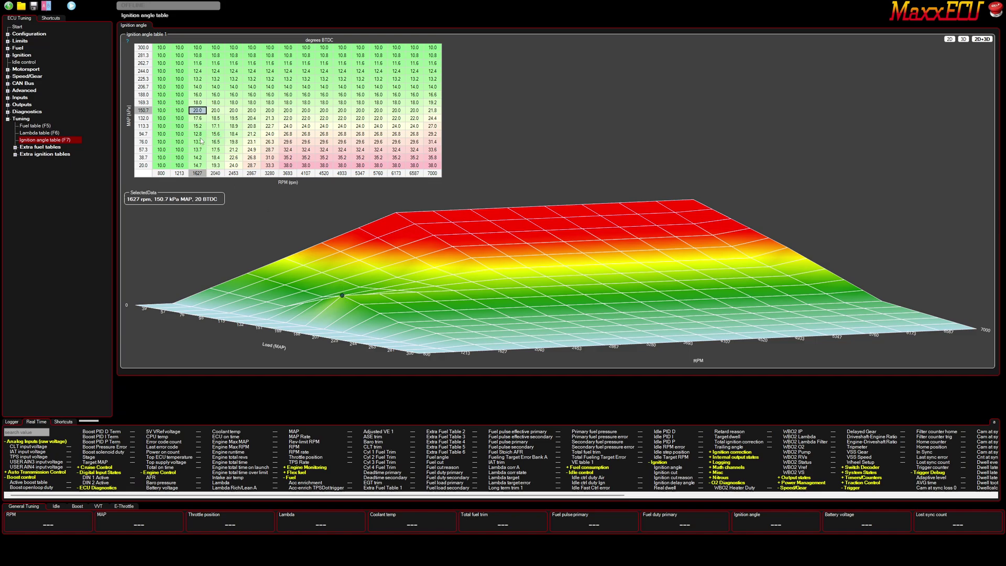
left_click_drag(197, 112, 256, 111)
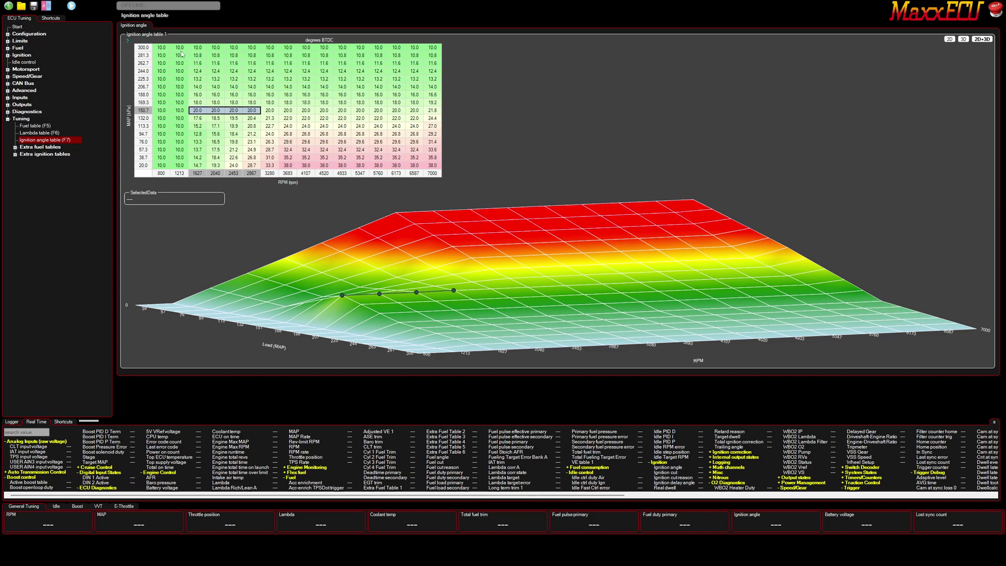
left_click_drag(179, 47, 443, 168)
right_click(400, 150)
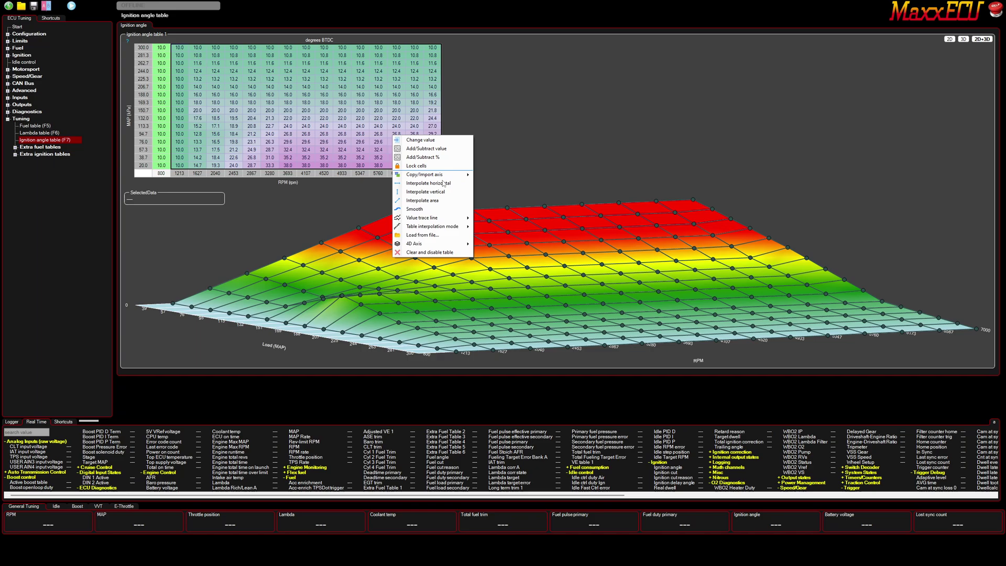
left_click(442, 210)
left_click(396, 150)
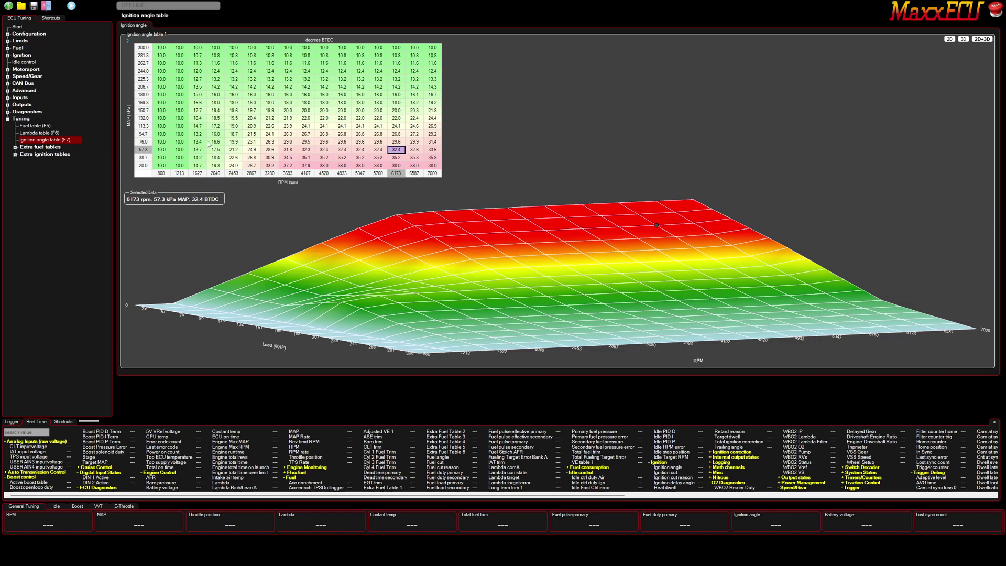
Step: Lower the 1627 to 2453 rpm cells by 0.5, 2, 2.5, 1.5 and 1 degree in the 188, 169.3, 150.7, 132 and 113.3 kPa rows
left_click(200, 118)
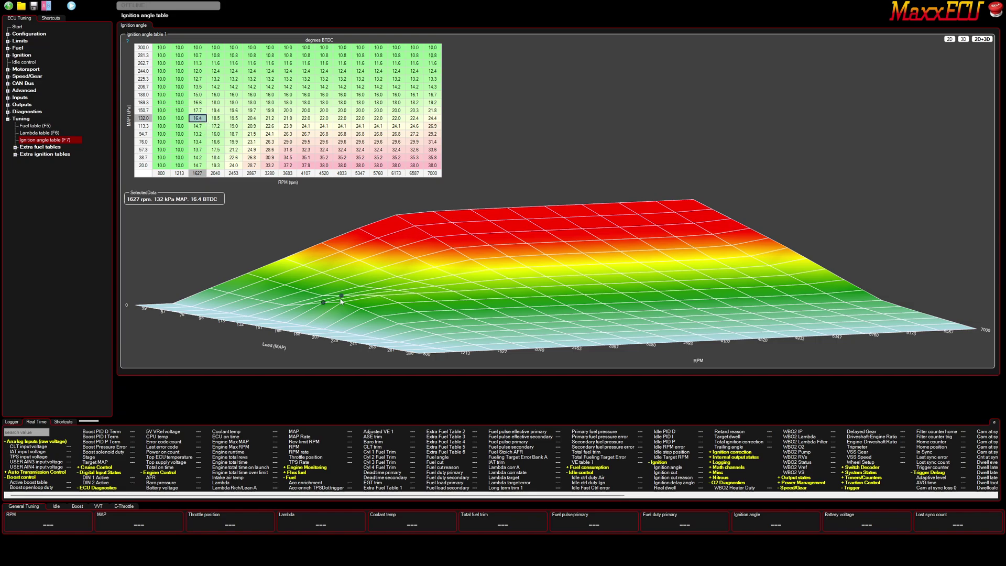
left_click_drag(204, 120, 242, 121)
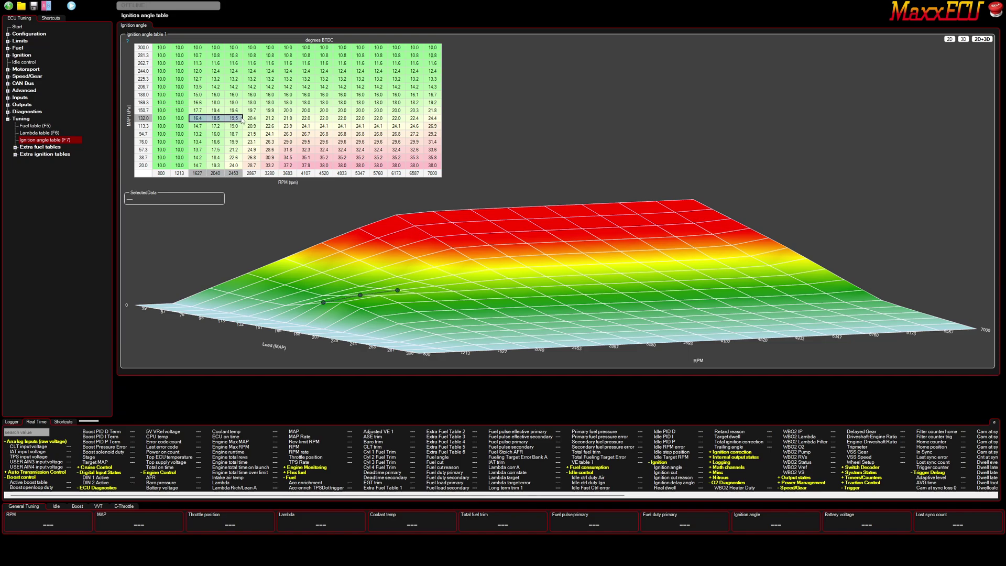
key("minus")
key("minus")
key("minus")
left_click_drag(197, 127, 236, 103)
key("minus")
key("minus")
key("minus")
key("minus")
key("minus")
key("minus")
key("minus")
key("minus")
key("minus")
key("minus")
key("minus")
key("minus")
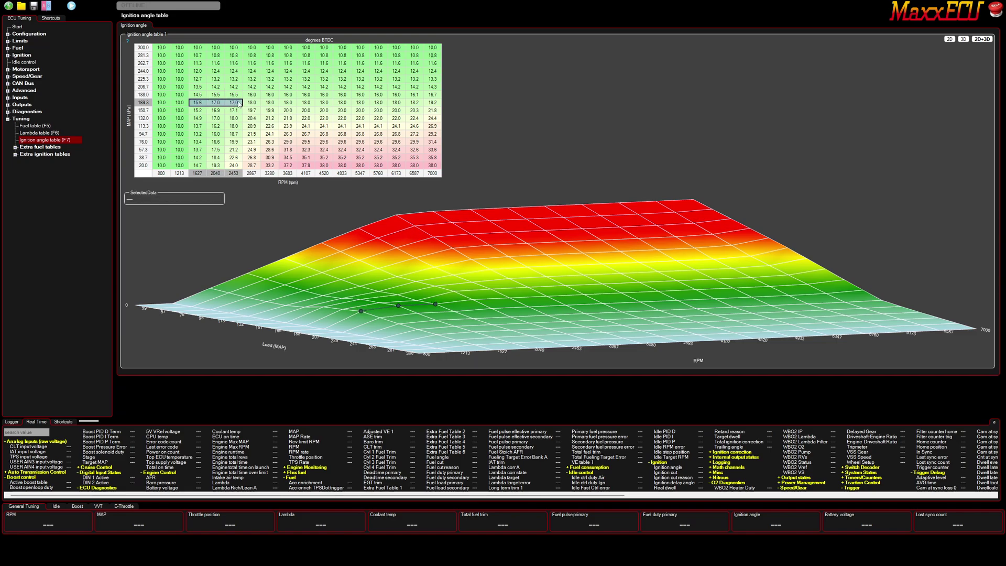
left_click(198, 103)
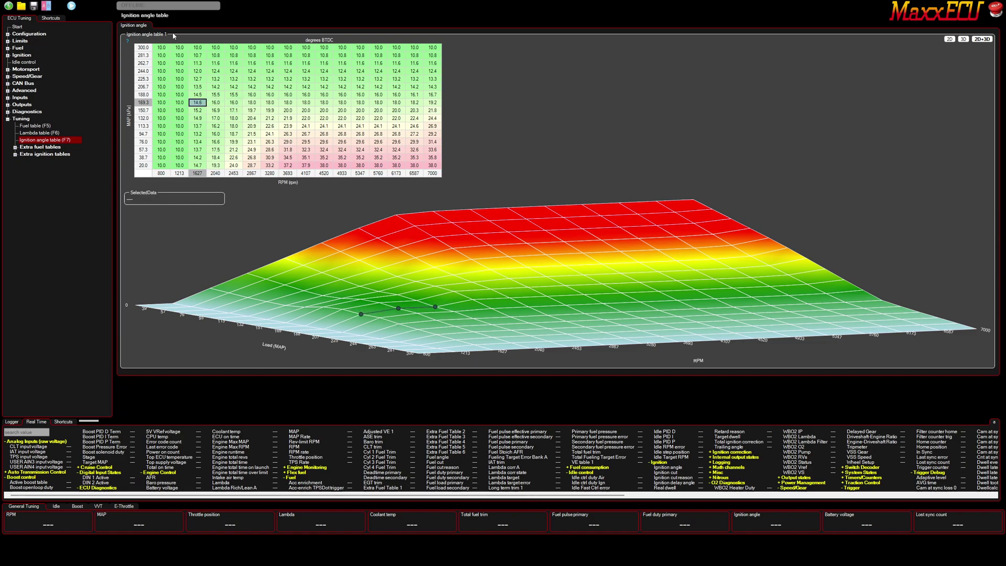
Step: Smooth the 1213 to 7000 rpm area once more across all load rows from 300 to 20 kPa
left_click(185, 48)
left_click_drag(190, 49, 433, 166)
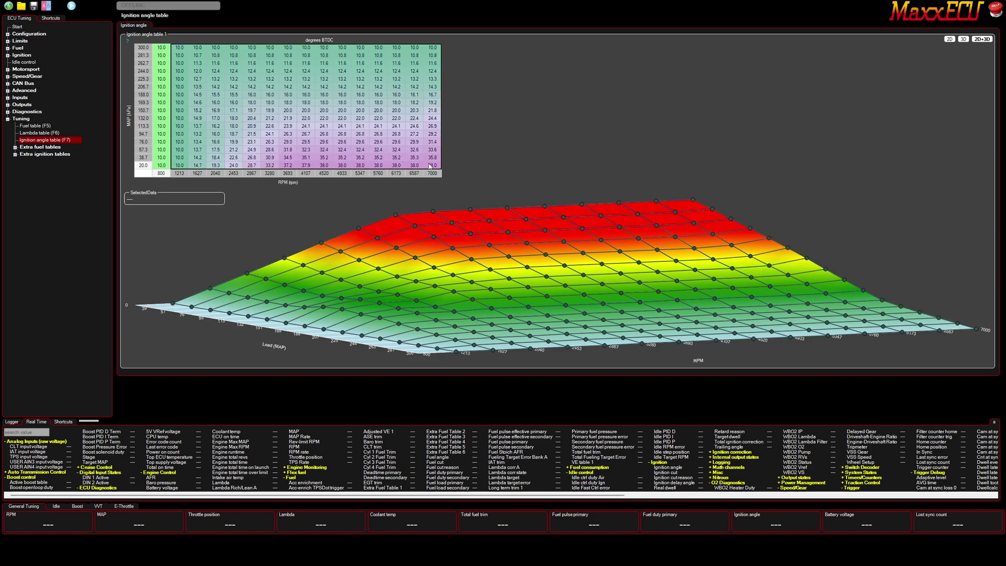
right_click(318, 105)
left_click(340, 178)
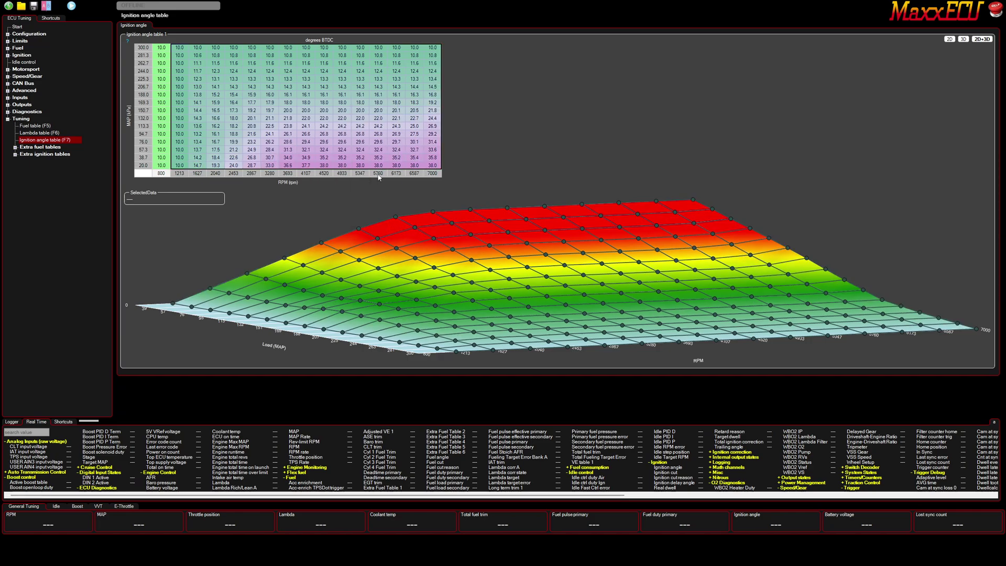
left_click(396, 134)
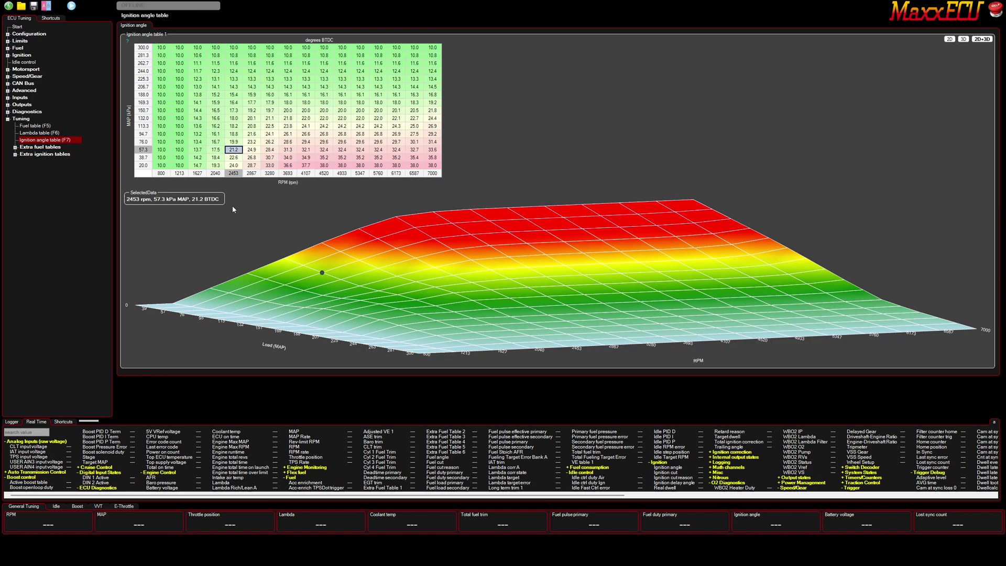
Step: Examine the smoothed table's 800 and 1213 rpm columns, its 206.7, 113.3 and 300 kPa rows, and the high-rpm low-load and boost areas
left_click(309, 142)
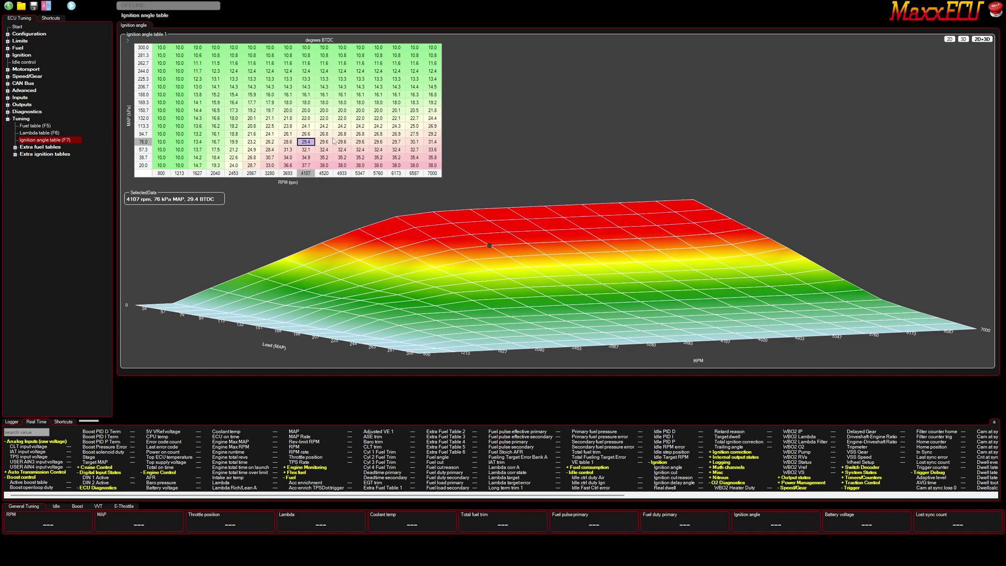
left_click_drag(161, 48, 182, 170)
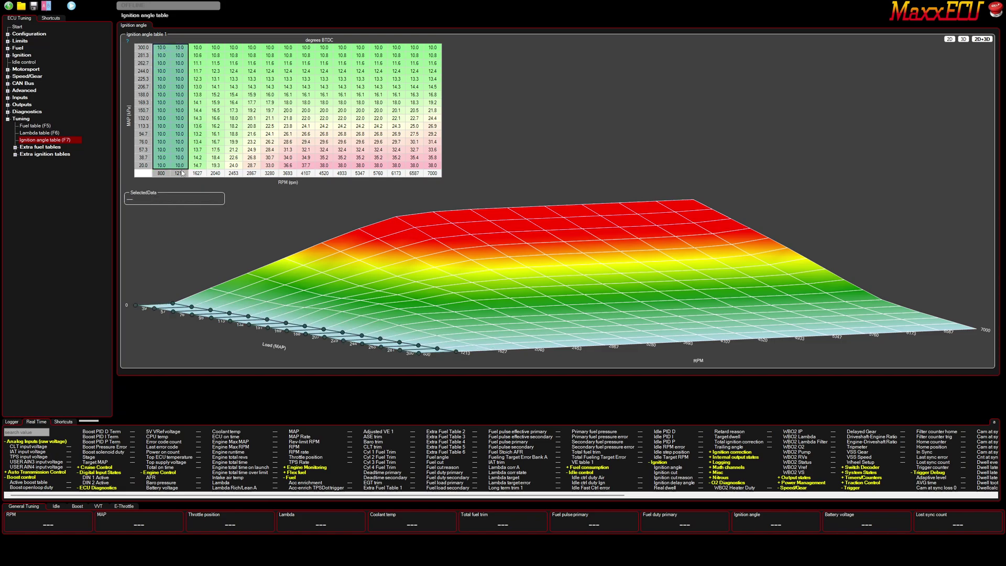
left_click(176, 111)
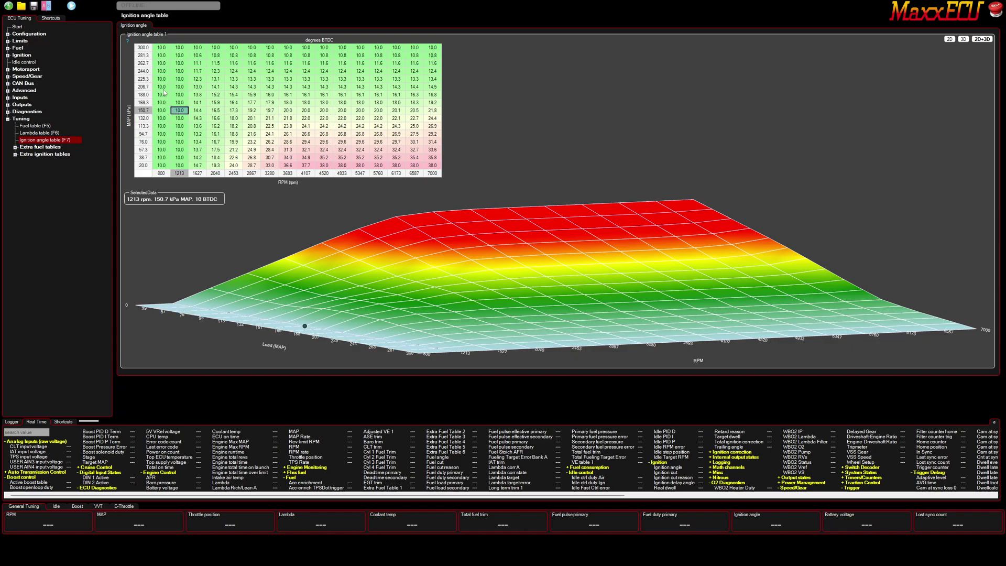
left_click_drag(162, 87, 442, 90)
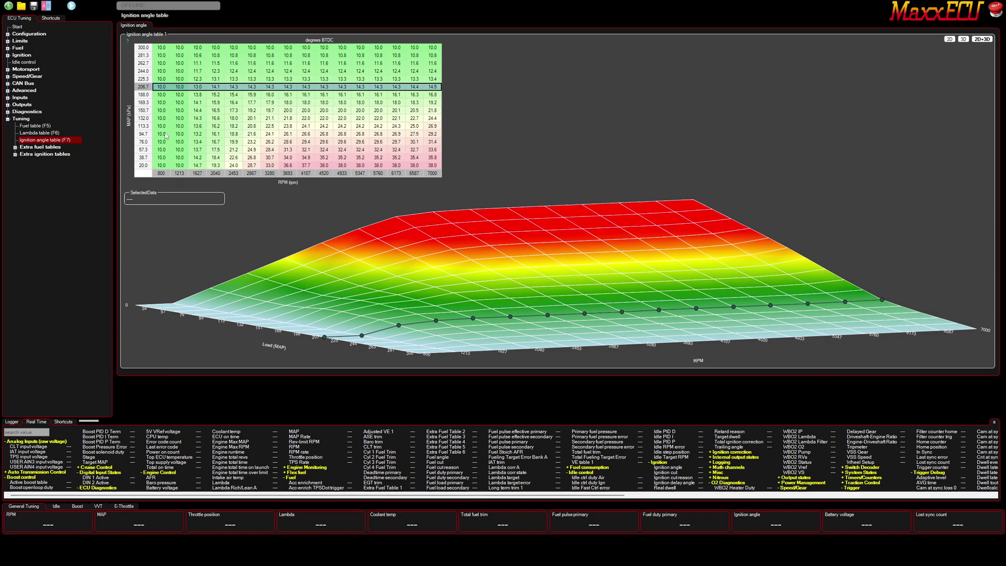
left_click_drag(161, 126, 428, 129)
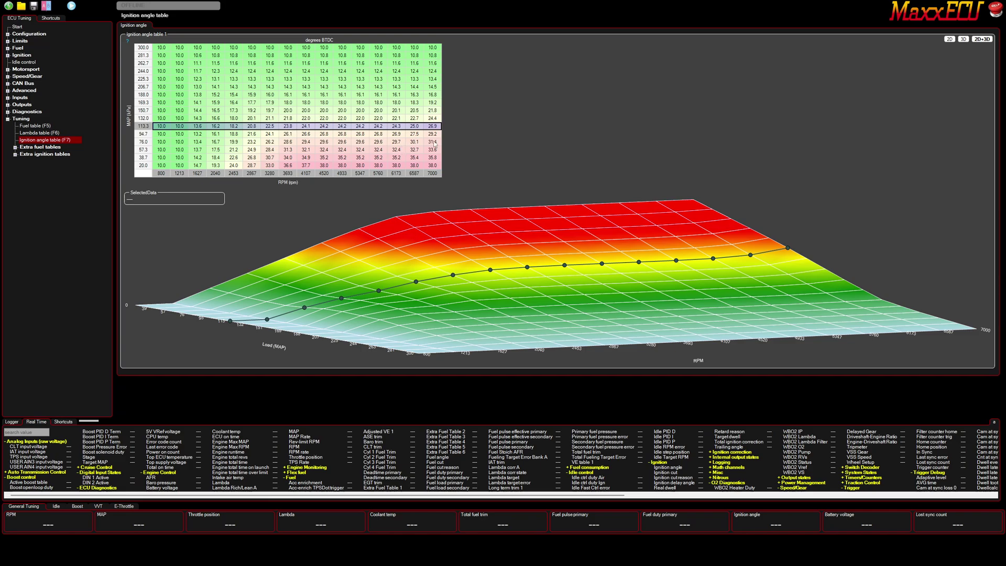
left_click(344, 128)
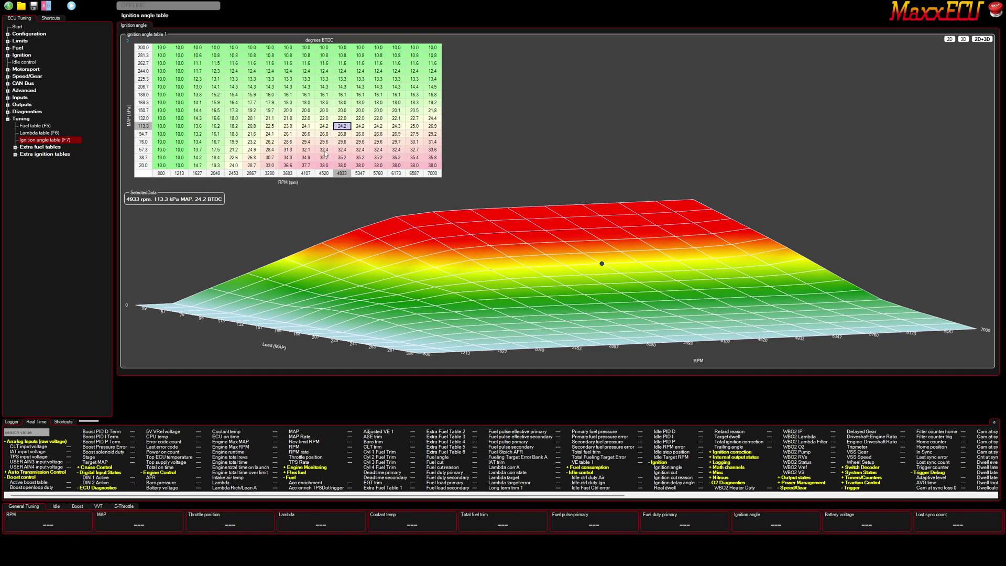
left_click_drag(287, 130, 444, 176)
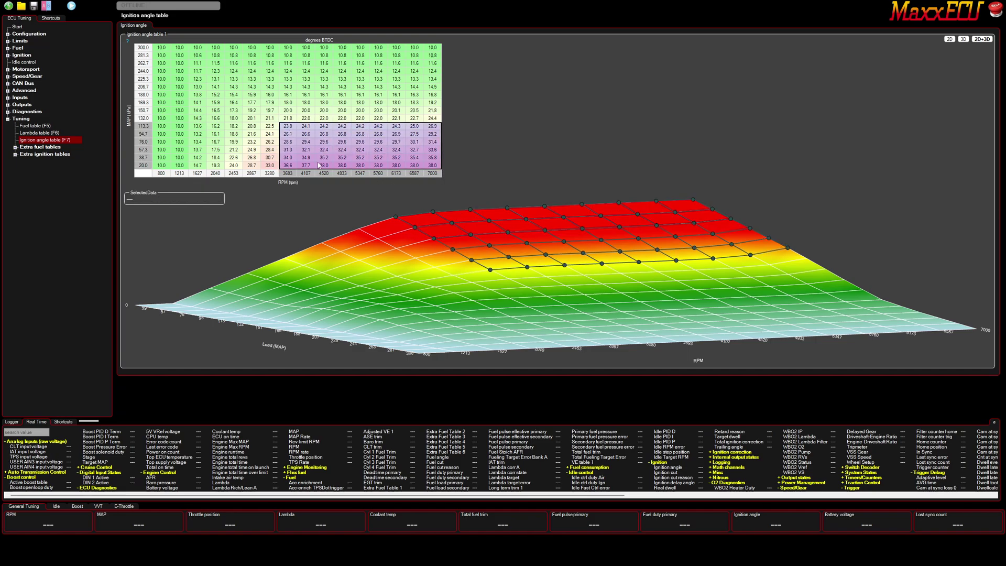
left_click(342, 165)
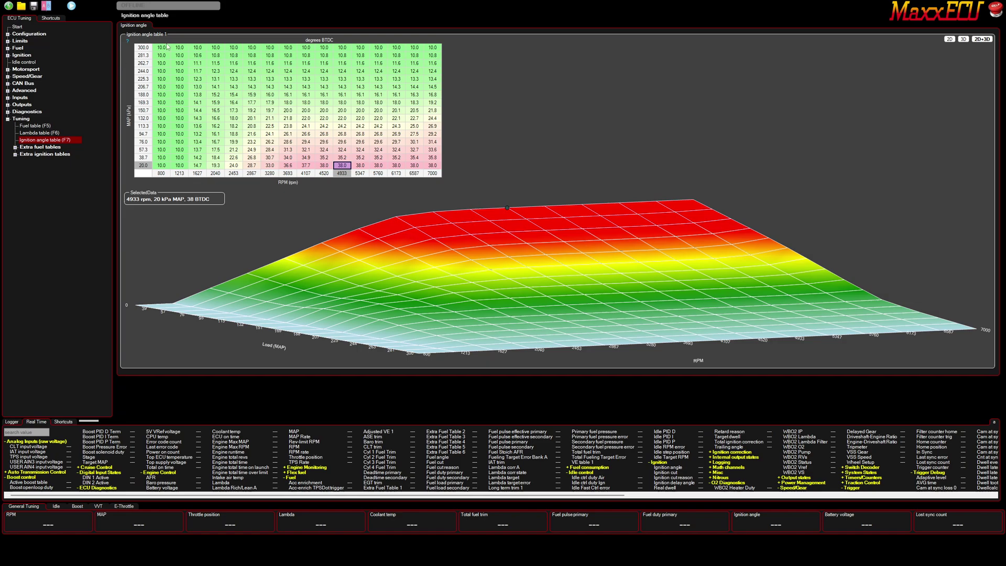
left_click_drag(168, 47, 442, 47)
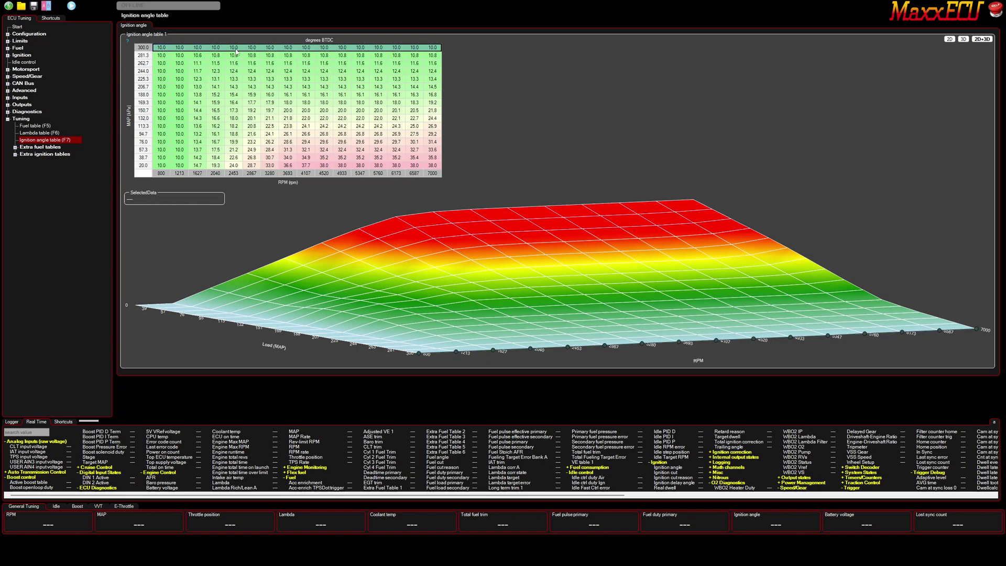
left_click_drag(236, 51, 439, 120)
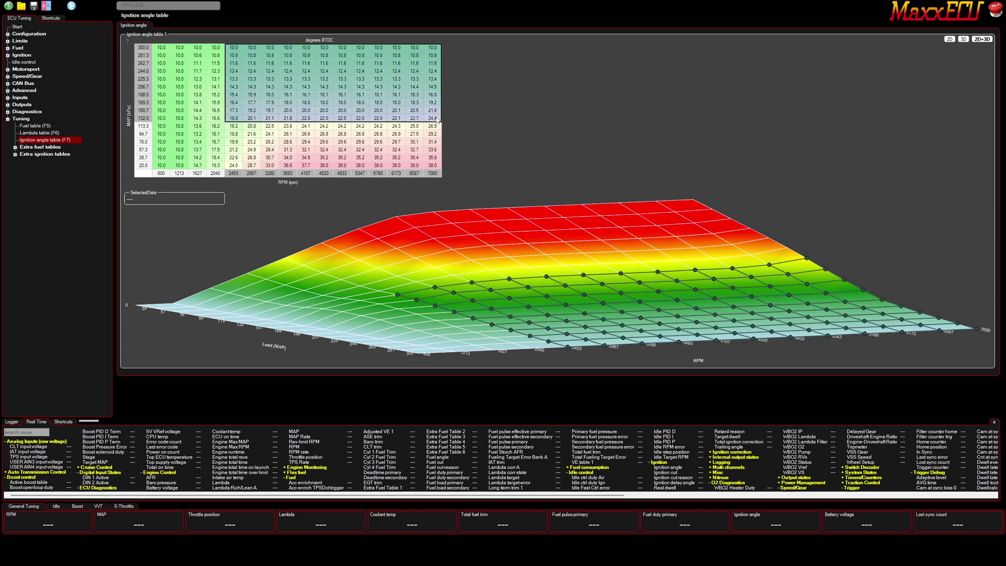
left_click(380, 167)
left_click(431, 165)
key("ctrl+Home")
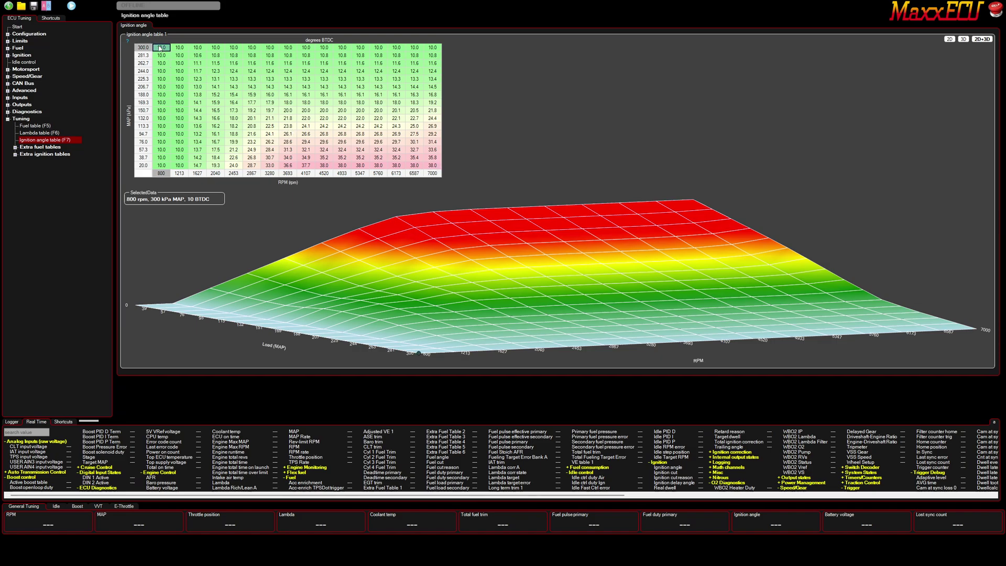